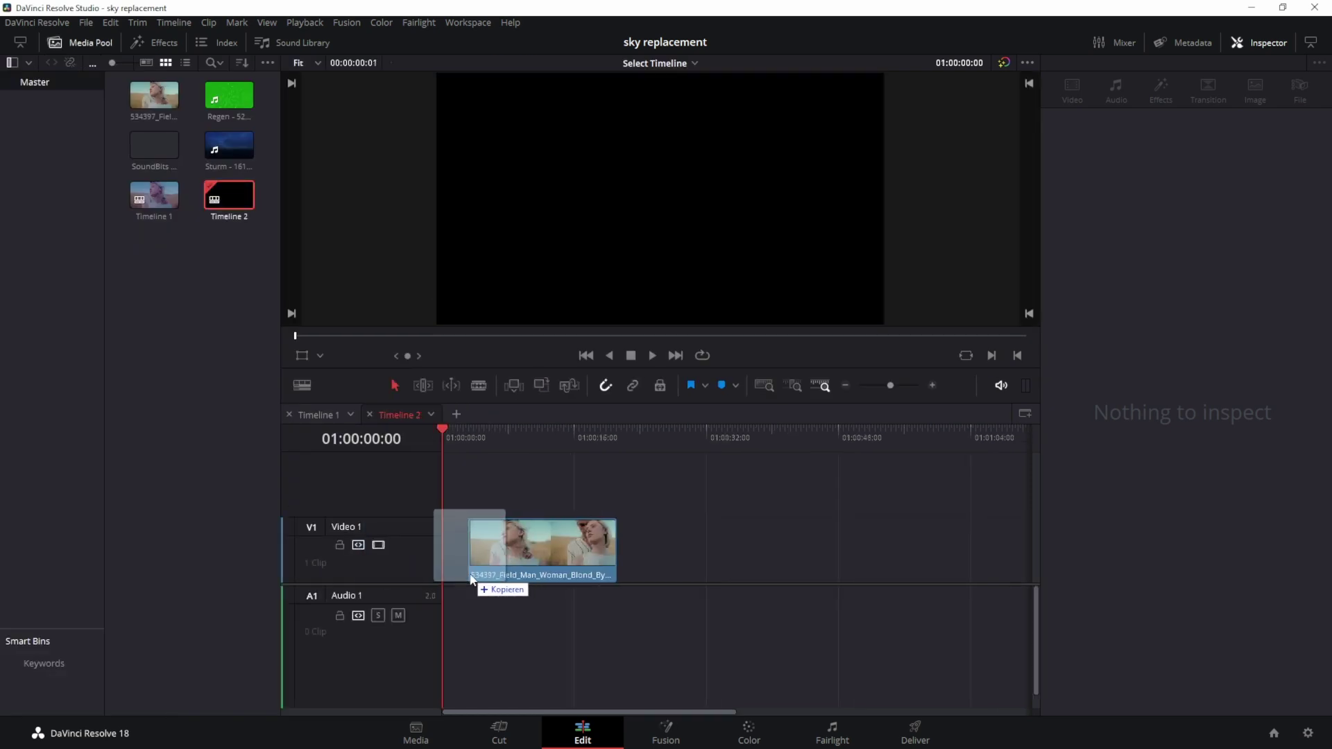
Place the field couple clip on Video 1, preview frames near eleven seconds, and select it
{"action": "left_click_drag", "start_coordinate": [449, 580], "coordinate": [448, 569]}
{"action": "left_click", "coordinate": [525, 437]}
{"action": "left_click_drag", "start_coordinate": [529, 440], "coordinate": [533, 440]}
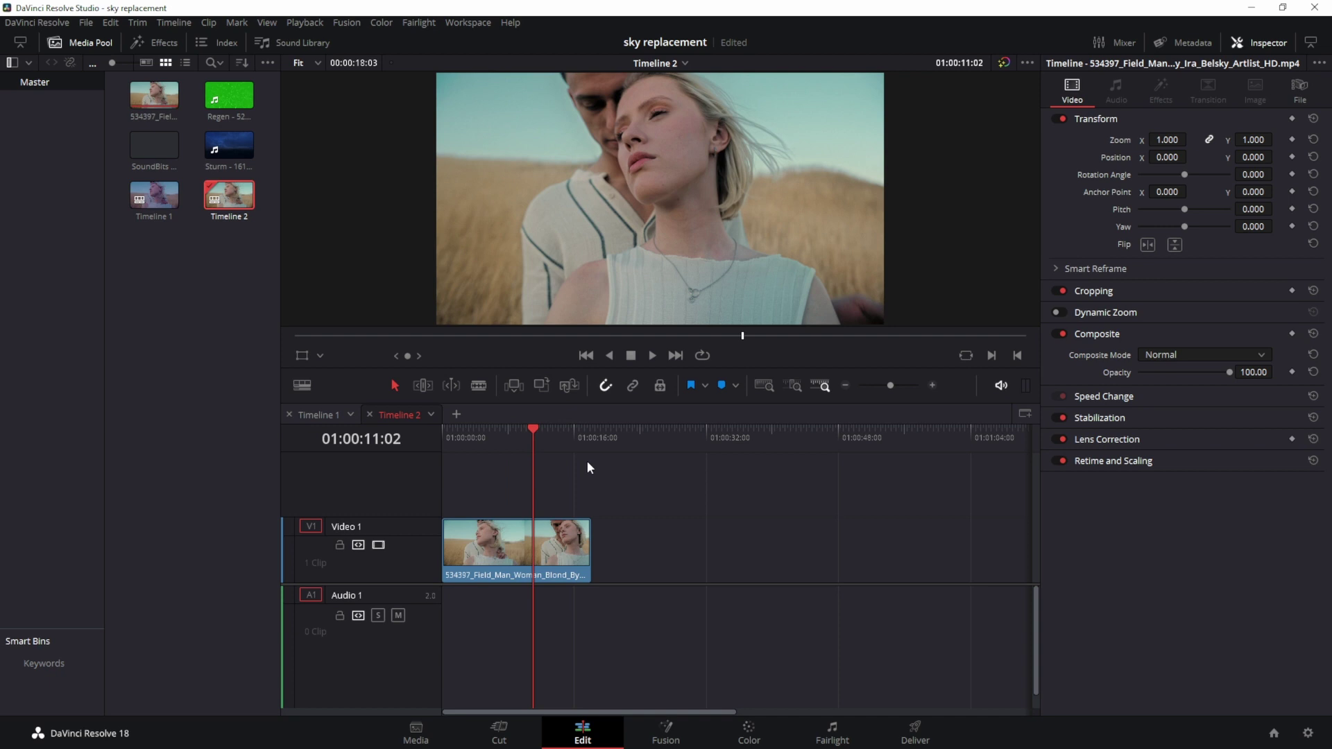
{"action": "left_click", "coordinate": [513, 540]}
On the Color page, hide the LUT and Effects panels and show the Magic Mask controls
{"action": "left_click", "coordinate": [755, 732]}
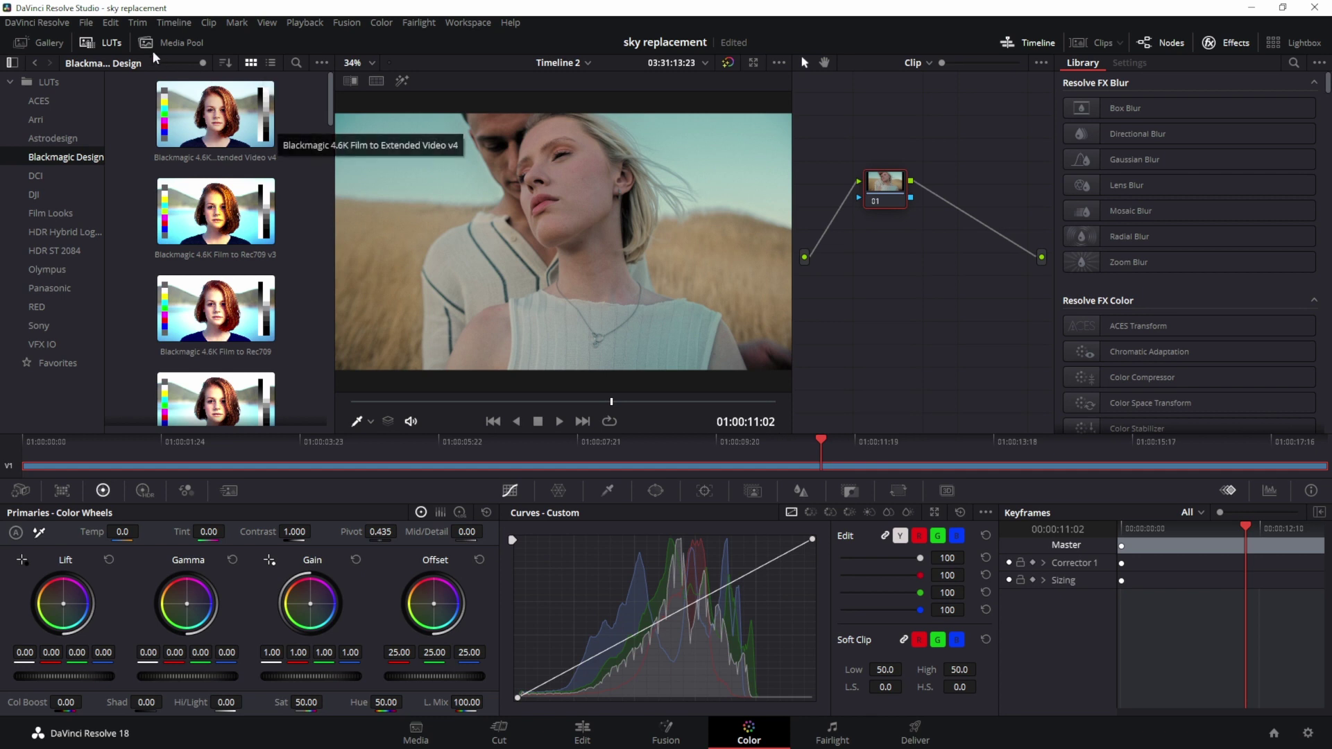
{"action": "left_click", "coordinate": [102, 42]}
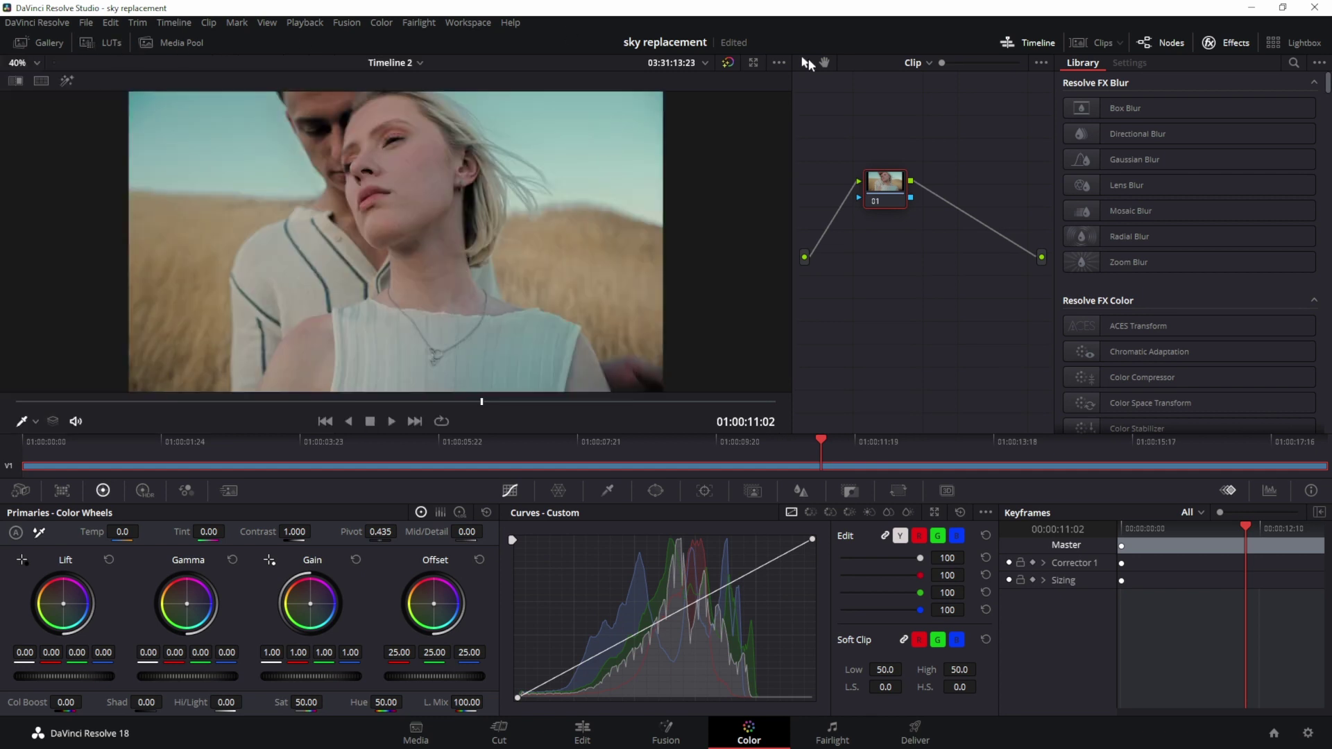
{"action": "left_click", "coordinate": [1228, 42]}
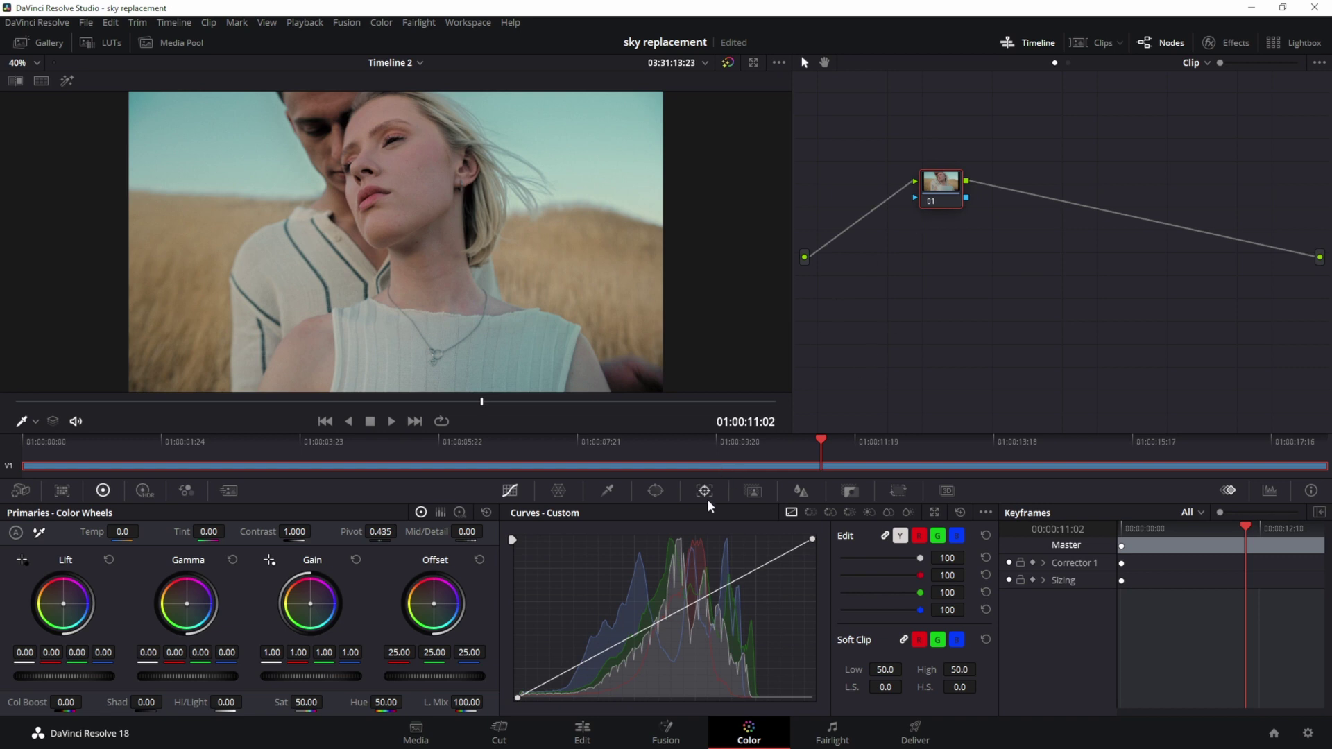
{"action": "left_click", "coordinate": [751, 493]}
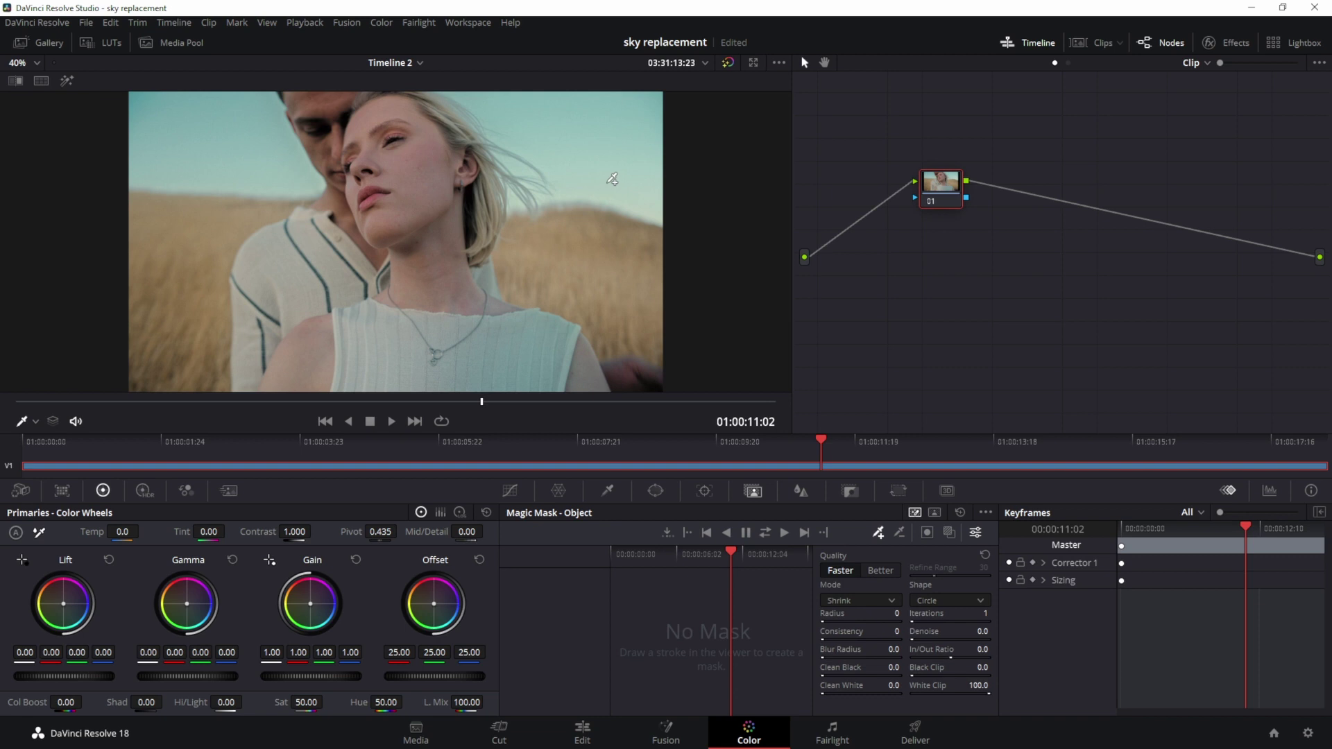
Paint two sky strokes, turn on Mask Overlay, set quality to Better, and track bidirectionally
{"action": "left_click_drag", "start_coordinate": [613, 175], "coordinate": [547, 136]}
{"action": "left_click_drag", "start_coordinate": [274, 148], "coordinate": [253, 164]}
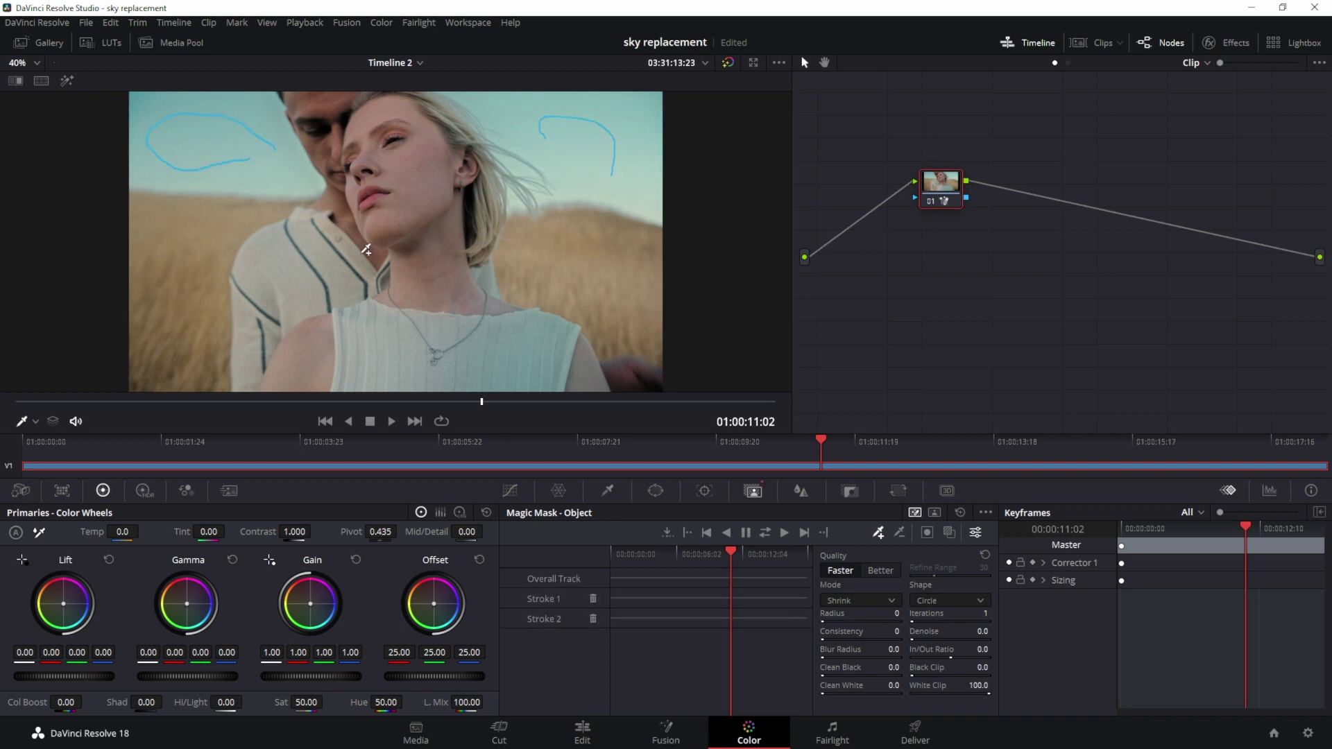
{"action": "left_click", "coordinate": [948, 532]}
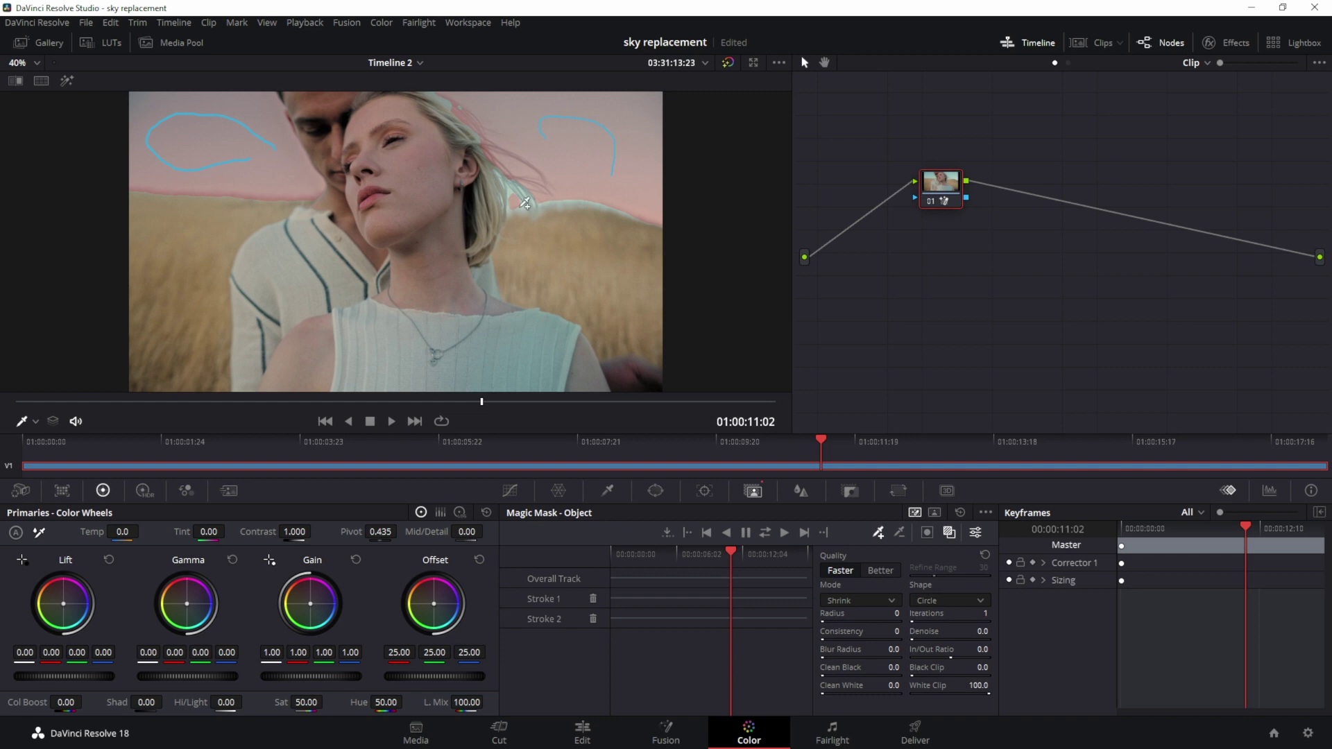
{"action": "left_click", "coordinate": [879, 571]}
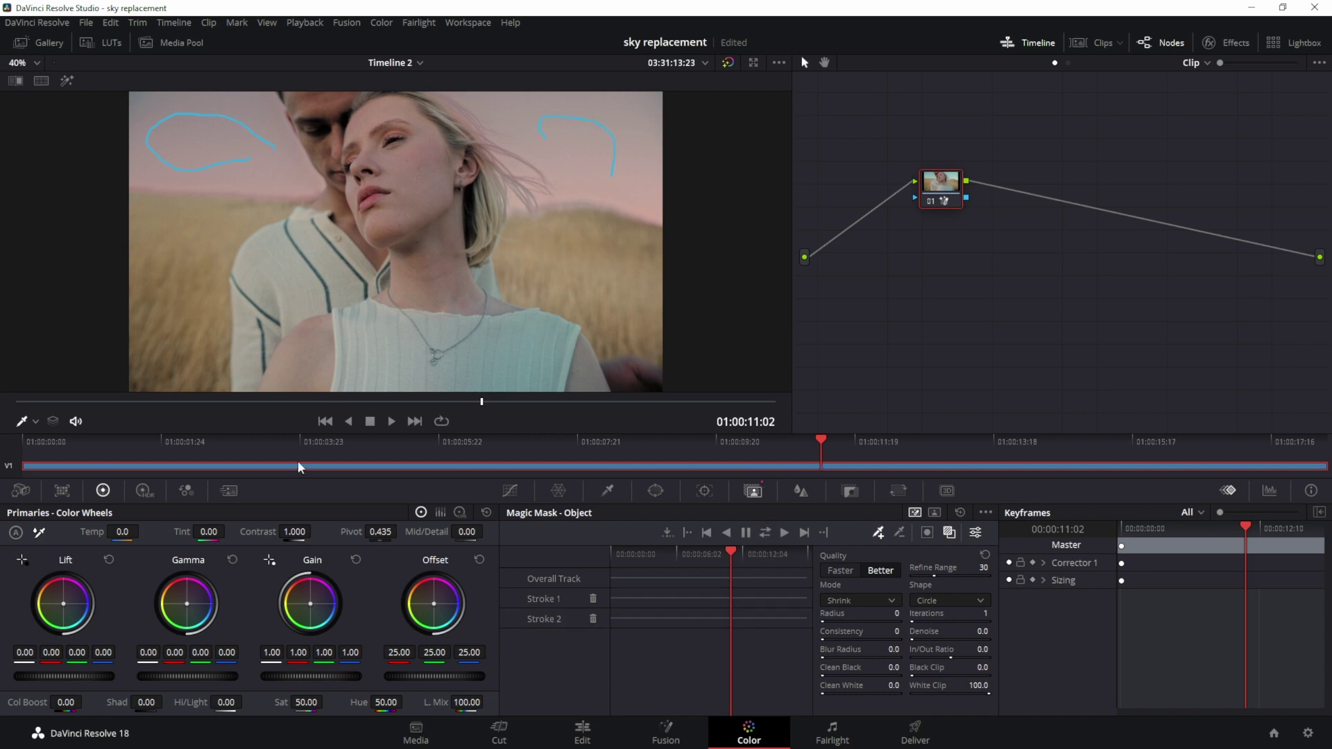
{"action": "left_click", "coordinate": [765, 533]}
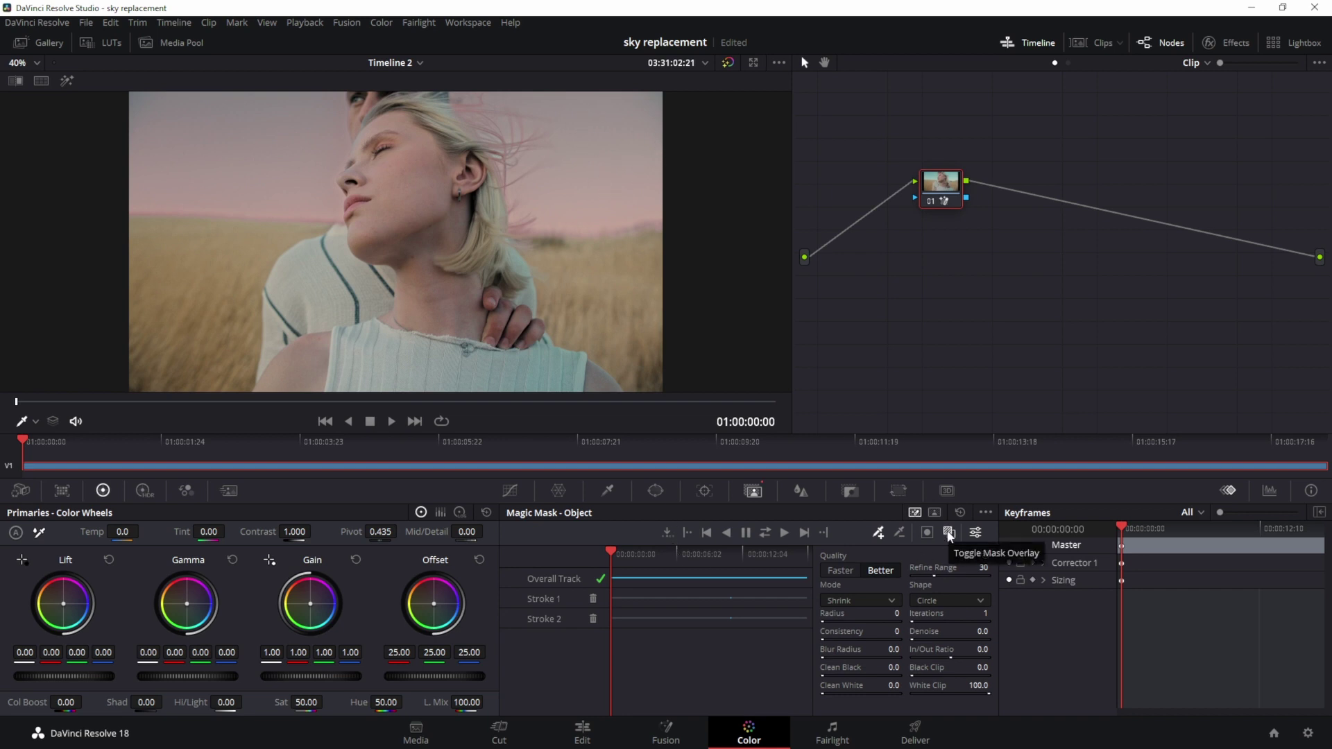
Check the mask at 01:00:08:01, then add an alpha output to the node graph
{"action": "left_click", "coordinate": [583, 730]}
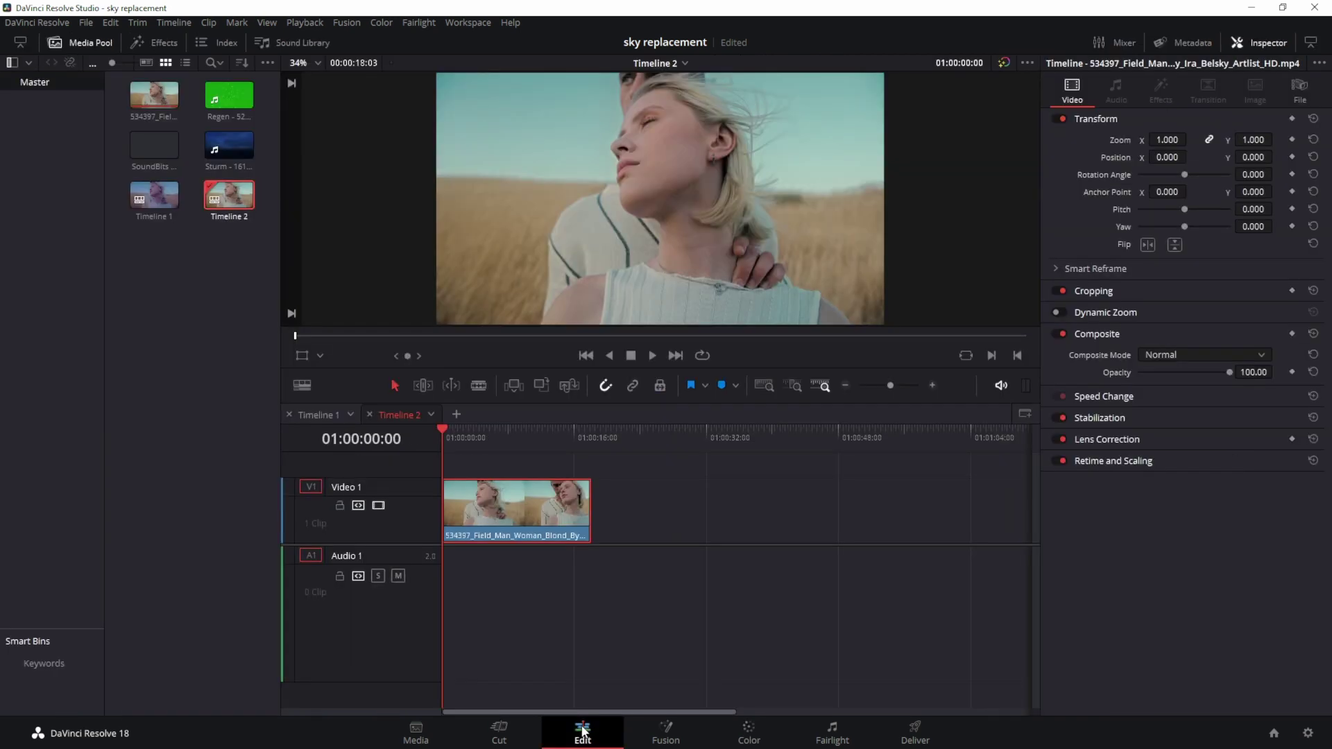
{"action": "left_click", "coordinate": [509, 438]}
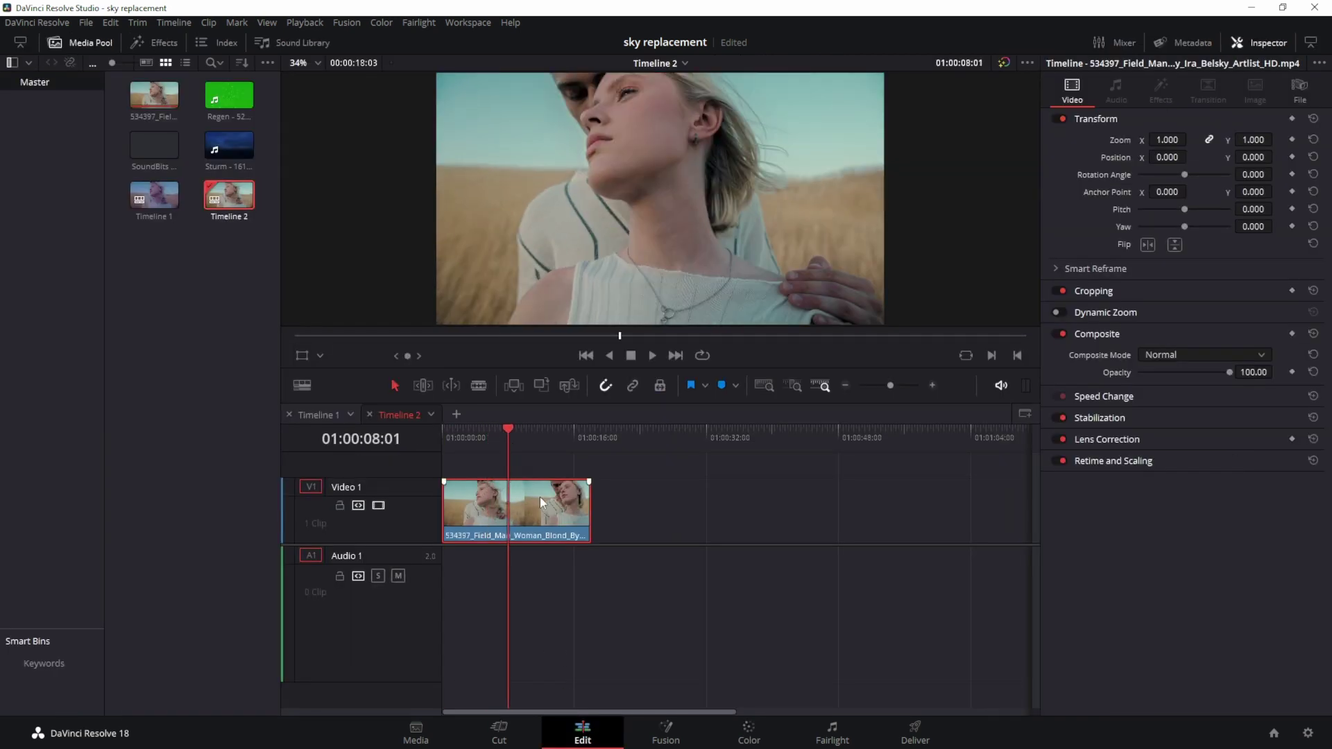
{"action": "left_click", "coordinate": [756, 732]}
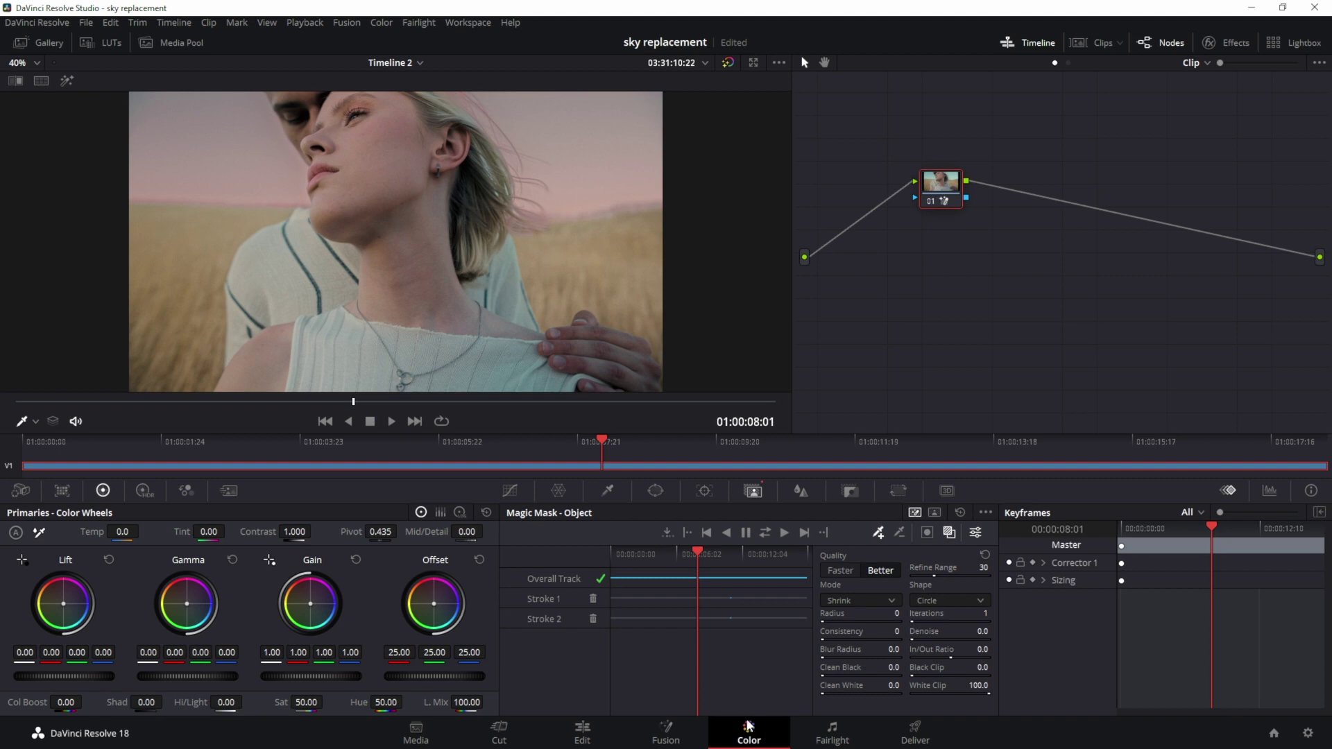
{"action": "right_click", "coordinate": [1018, 222]}
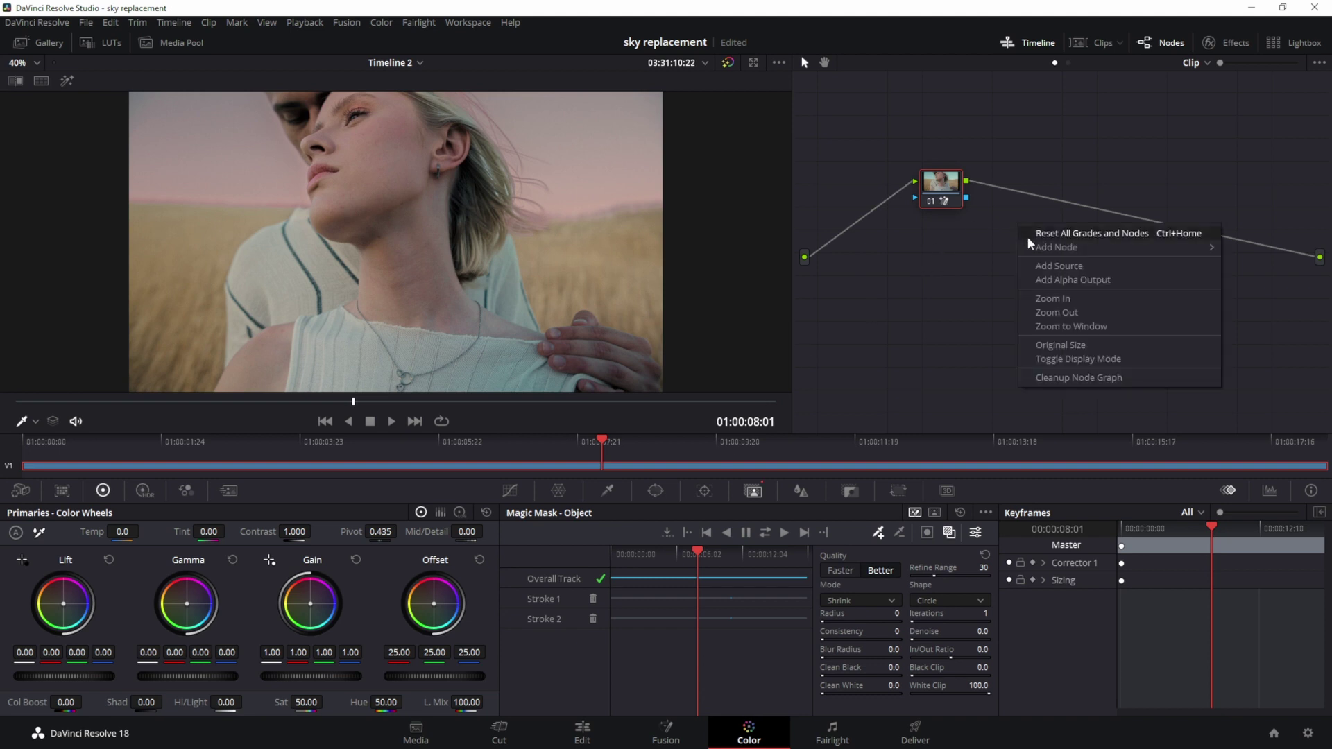
{"action": "left_click", "coordinate": [1050, 281]}
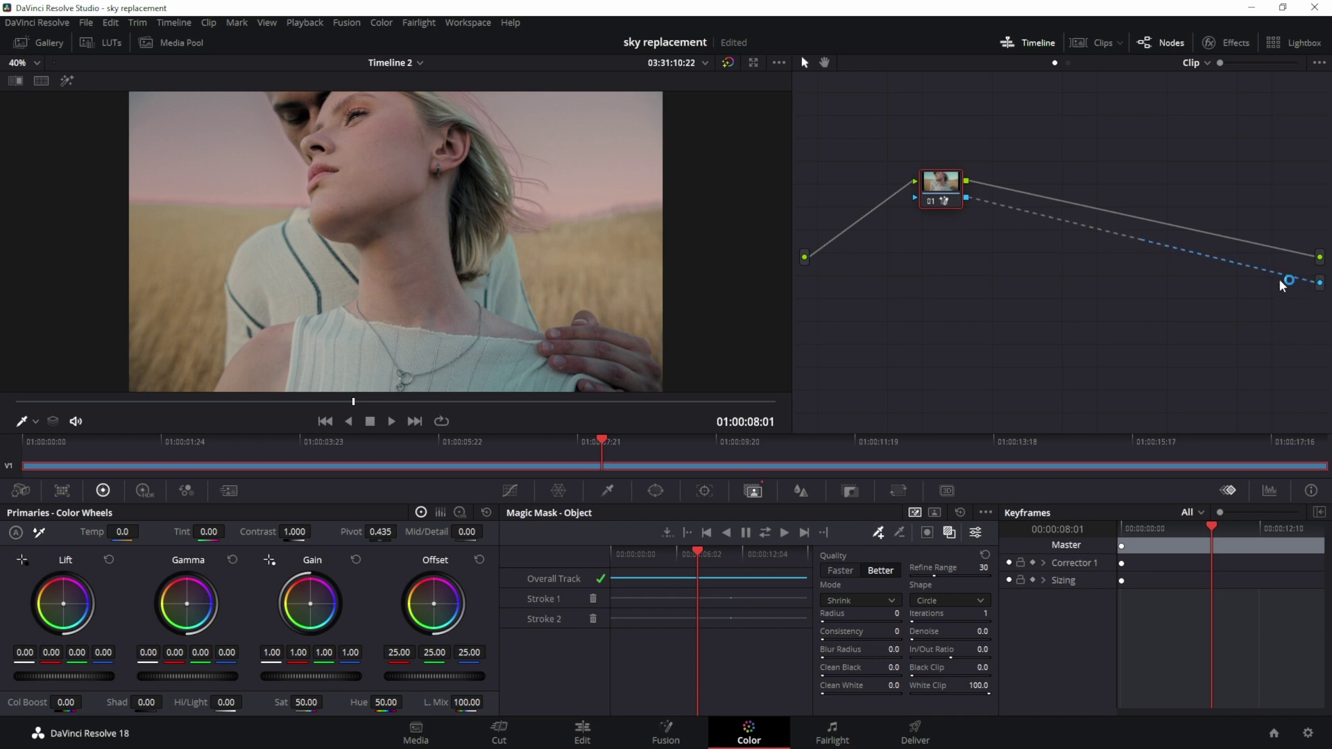
Review the alpha result on the timeline and invert the mask so the sky is excluded
{"action": "left_click", "coordinate": [596, 738]}
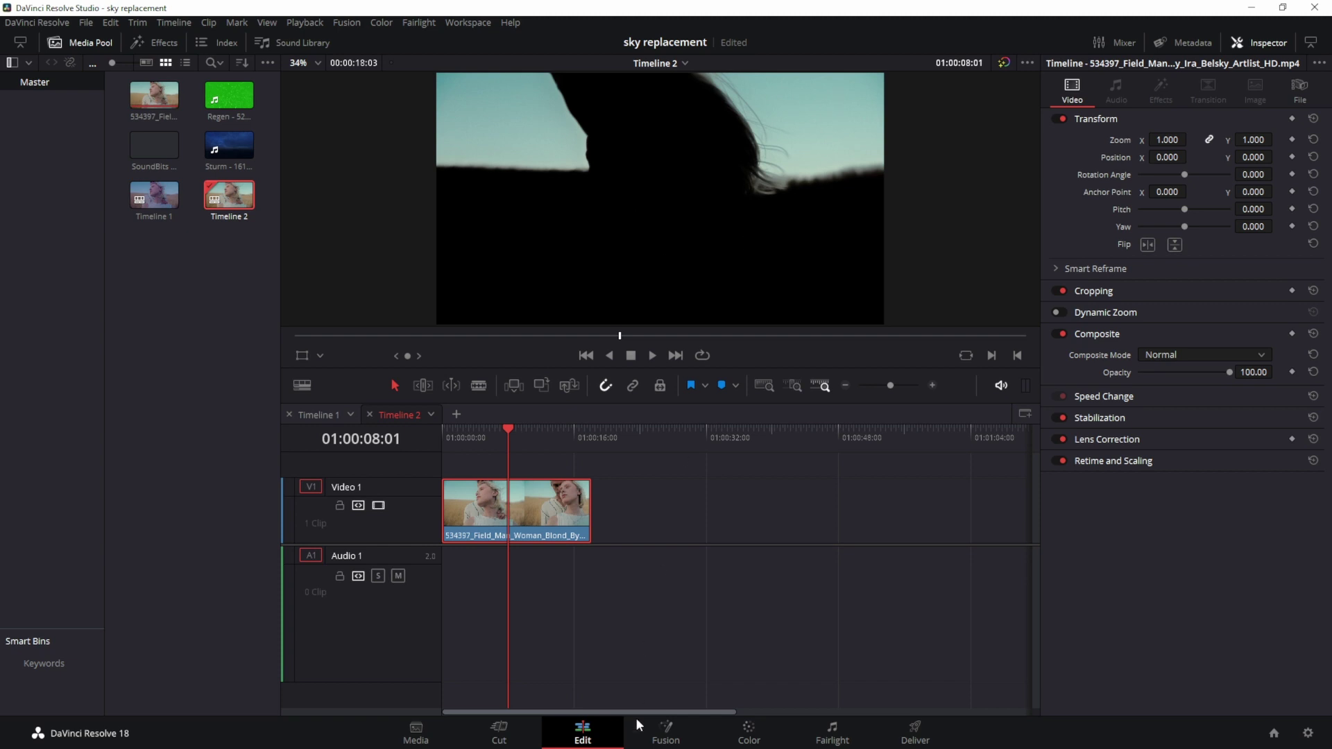
{"action": "left_click", "coordinate": [757, 740]}
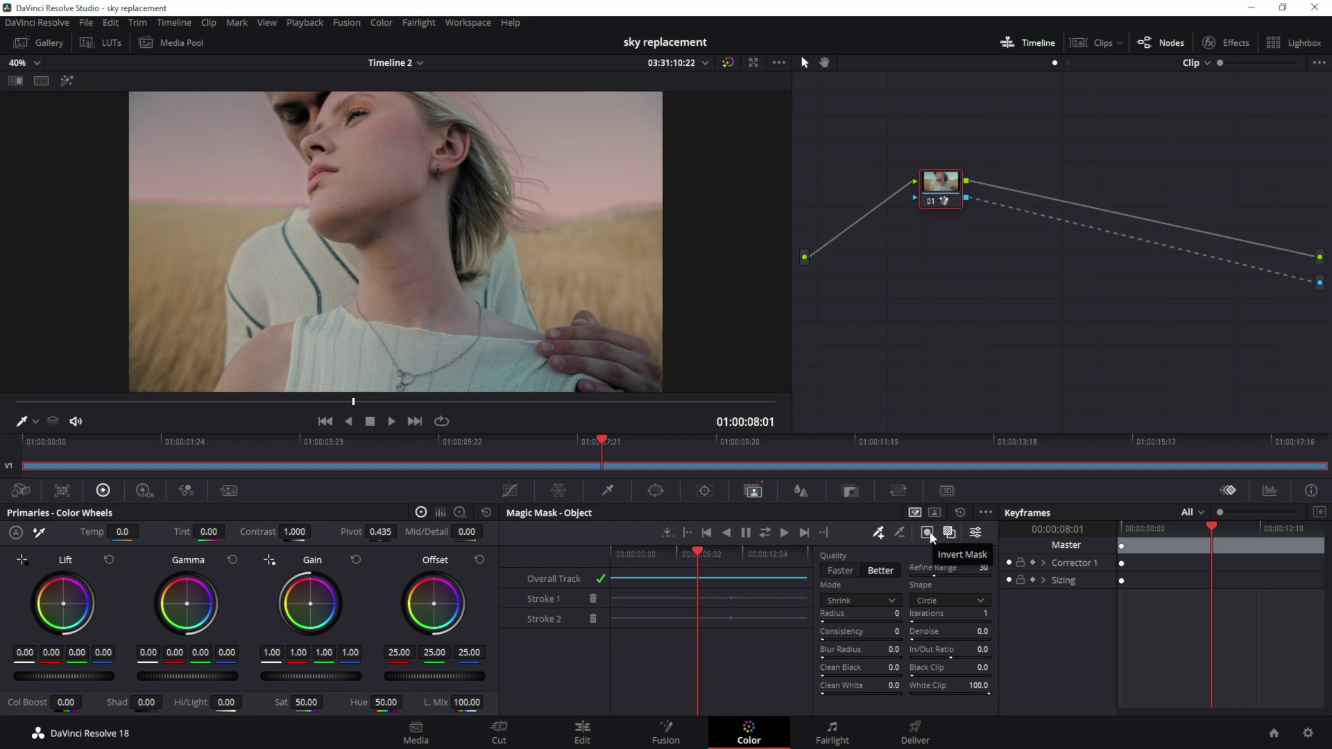
{"action": "left_click", "coordinate": [932, 534]}
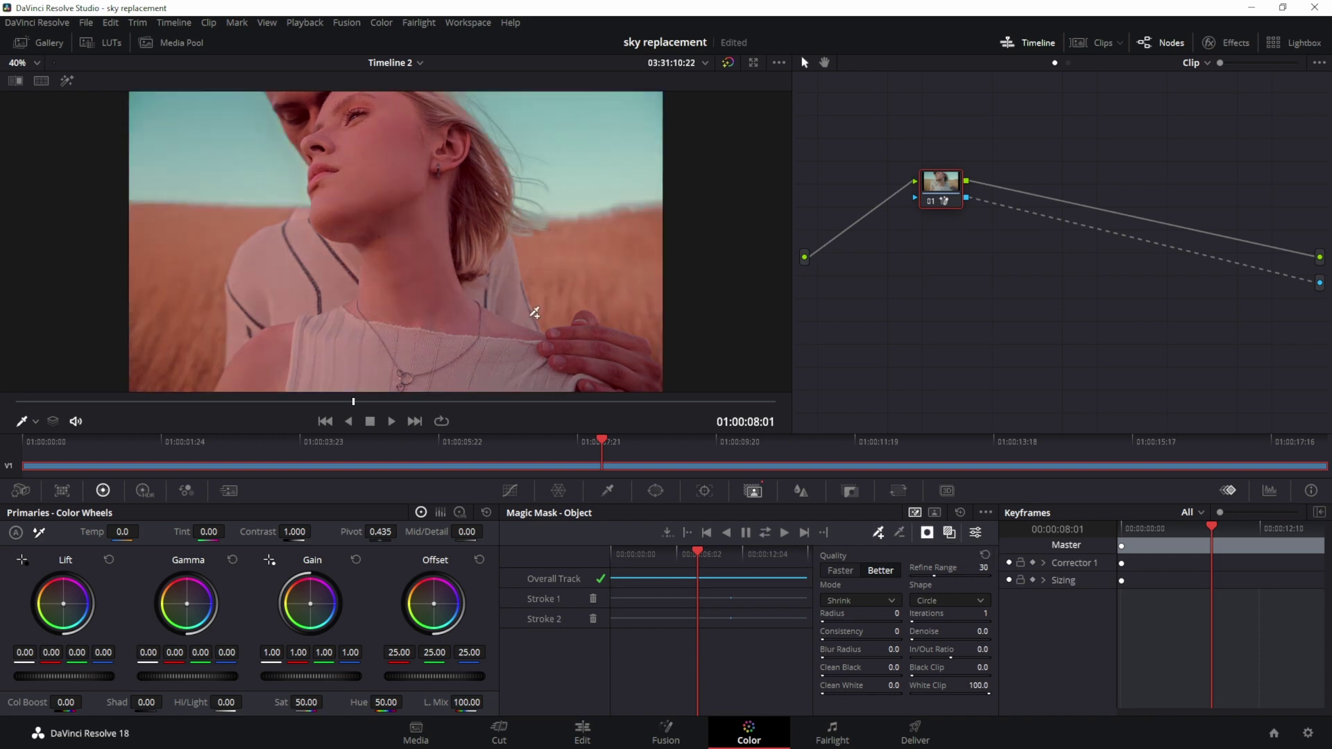
Add the Sturm sky clip to the timeline after the field clip and preview it
{"action": "left_click", "coordinate": [605, 734]}
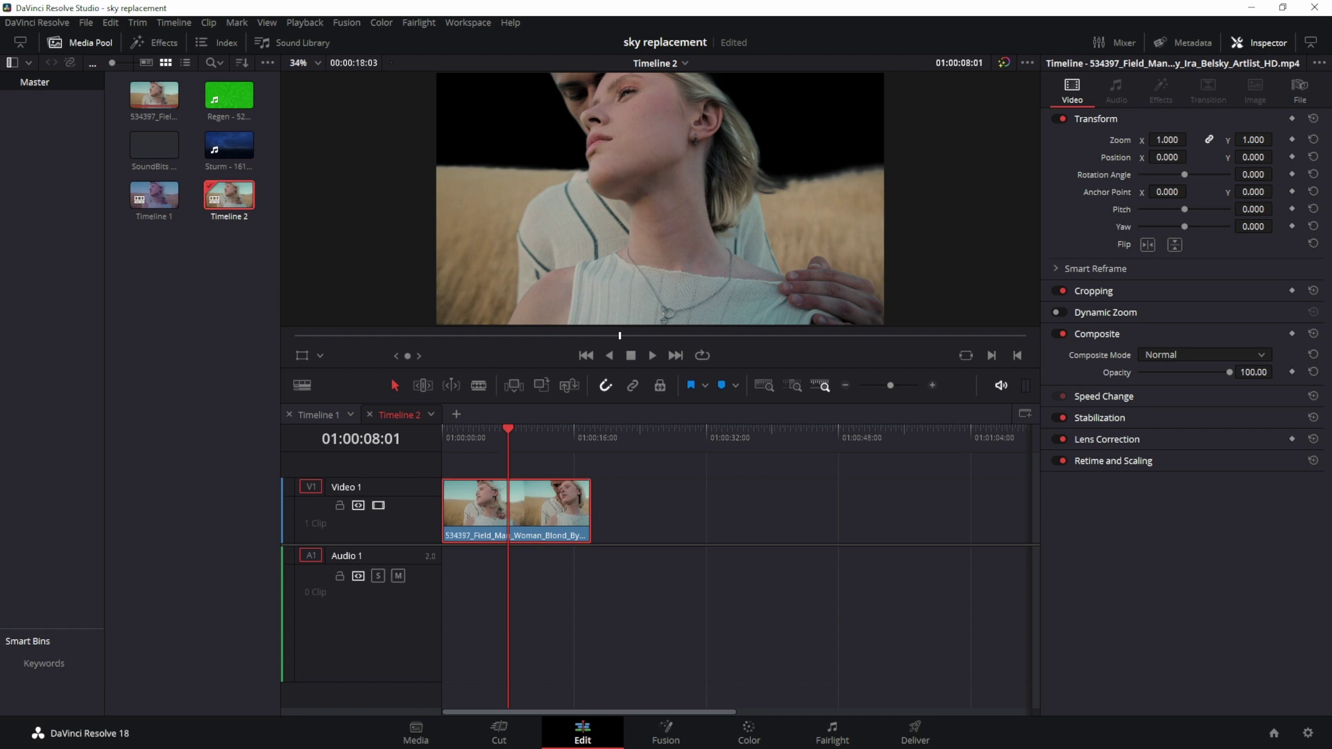
{"action": "left_click_drag", "start_coordinate": [229, 146], "coordinate": [662, 494]}
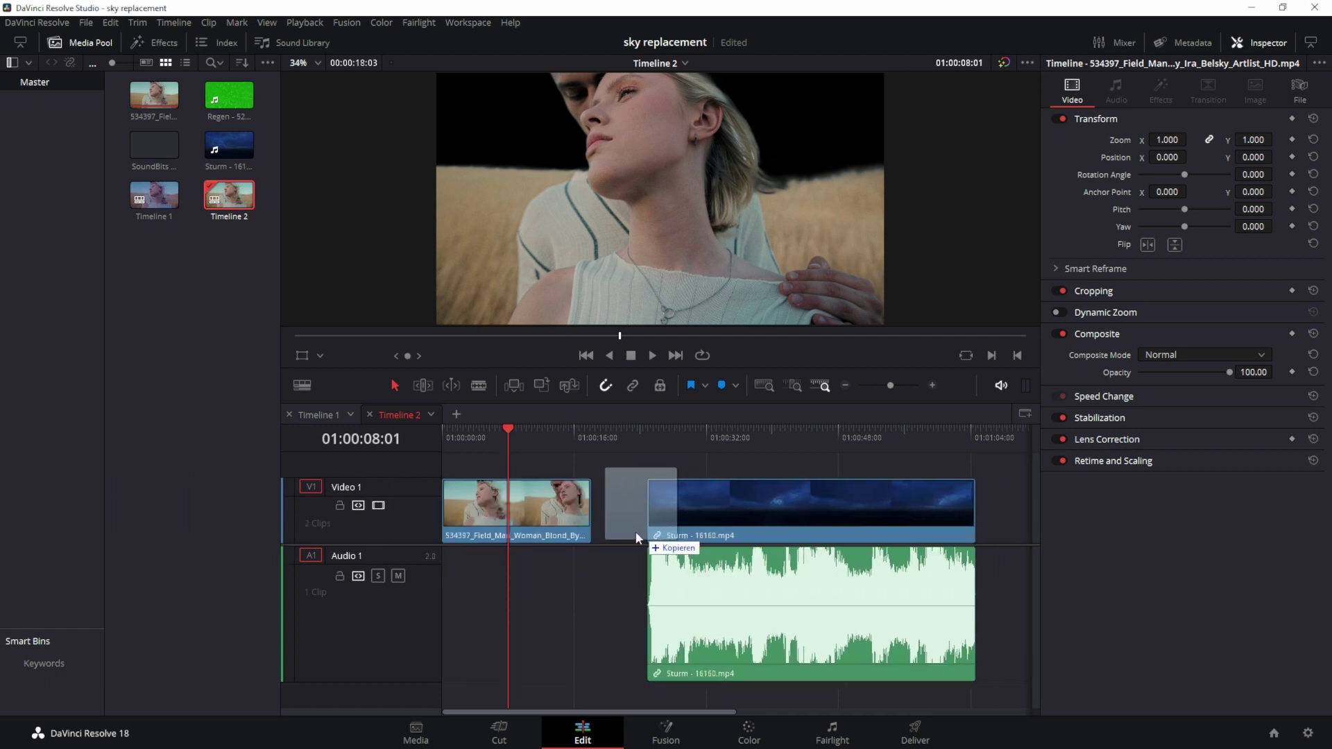
{"action": "left_click", "coordinate": [747, 443]}
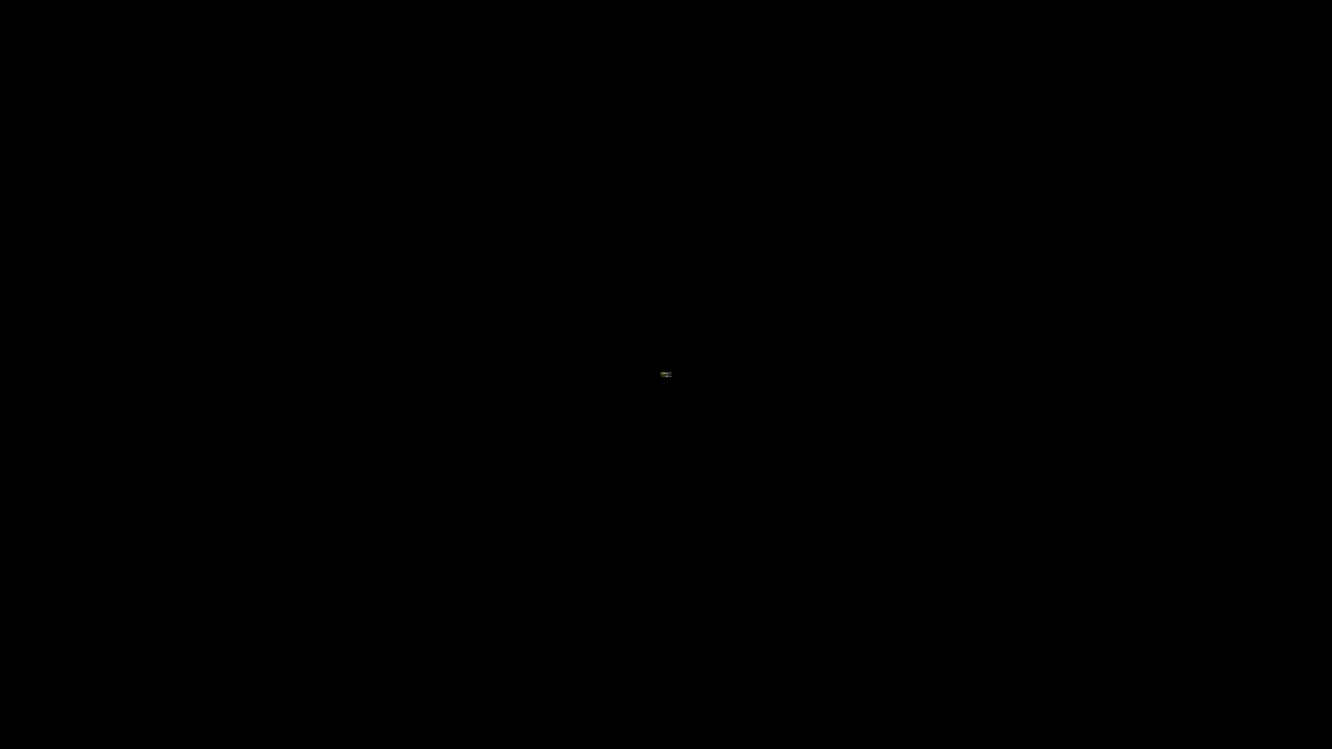
Browse the Artgrid page and search the stock footage library for 'sky'
{"action": "scroll", "coordinate": [678, 365], "scroll_direction": "down", "scroll_amount": 2}
{"action": "scroll", "coordinate": [677, 365], "scroll_direction": "down", "scroll_amount": 2}
{"action": "scroll", "coordinate": [677, 365], "scroll_direction": "down", "scroll_amount": 2}
{"action": "scroll", "coordinate": [679, 372], "scroll_direction": "down", "scroll_amount": 3}
{"action": "scroll", "coordinate": [679, 372], "scroll_direction": "down", "scroll_amount": 2}
{"action": "scroll", "coordinate": [678, 372], "scroll_direction": "down", "scroll_amount": 2}
{"action": "scroll", "coordinate": [678, 371], "scroll_direction": "up", "scroll_amount": 2}
{"action": "scroll", "coordinate": [673, 382], "scroll_direction": "up", "scroll_amount": 10}
{"action": "scroll", "coordinate": [667, 389], "scroll_direction": "up", "scroll_amount": 3}
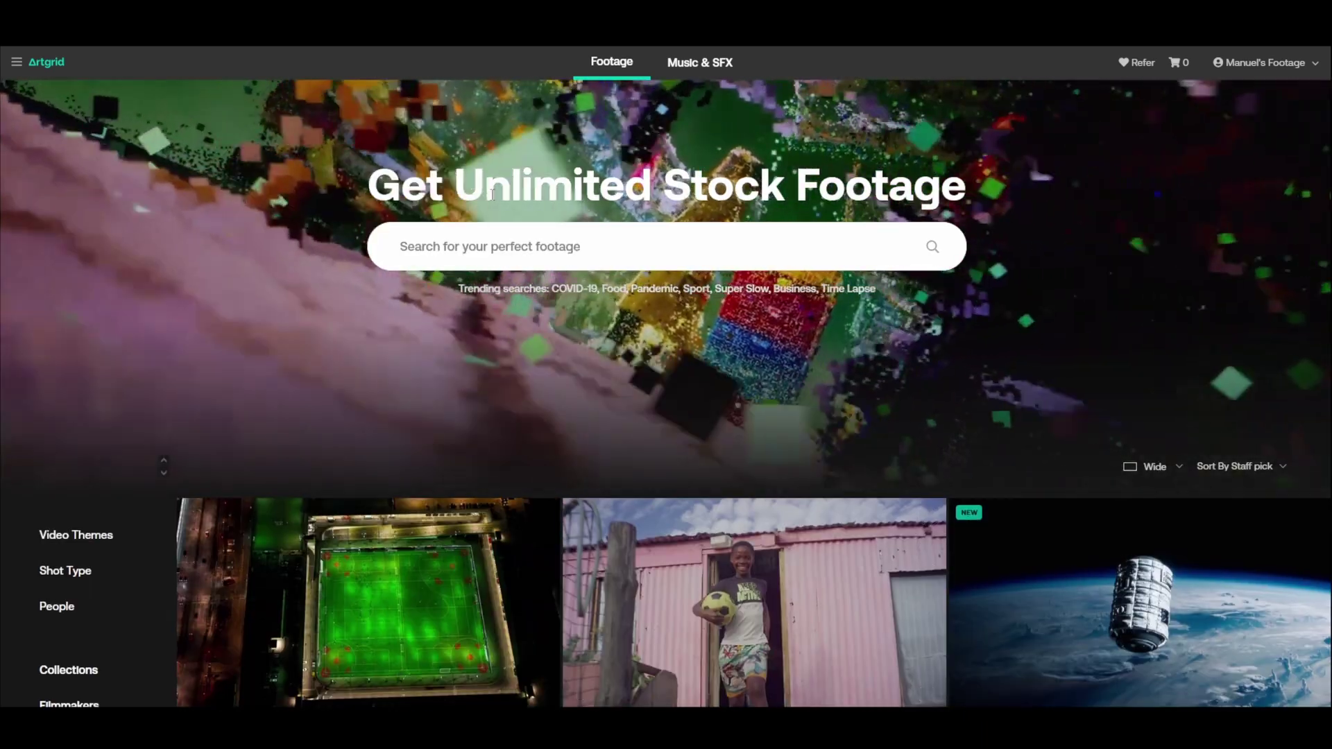
{"action": "left_click", "coordinate": [485, 244]}
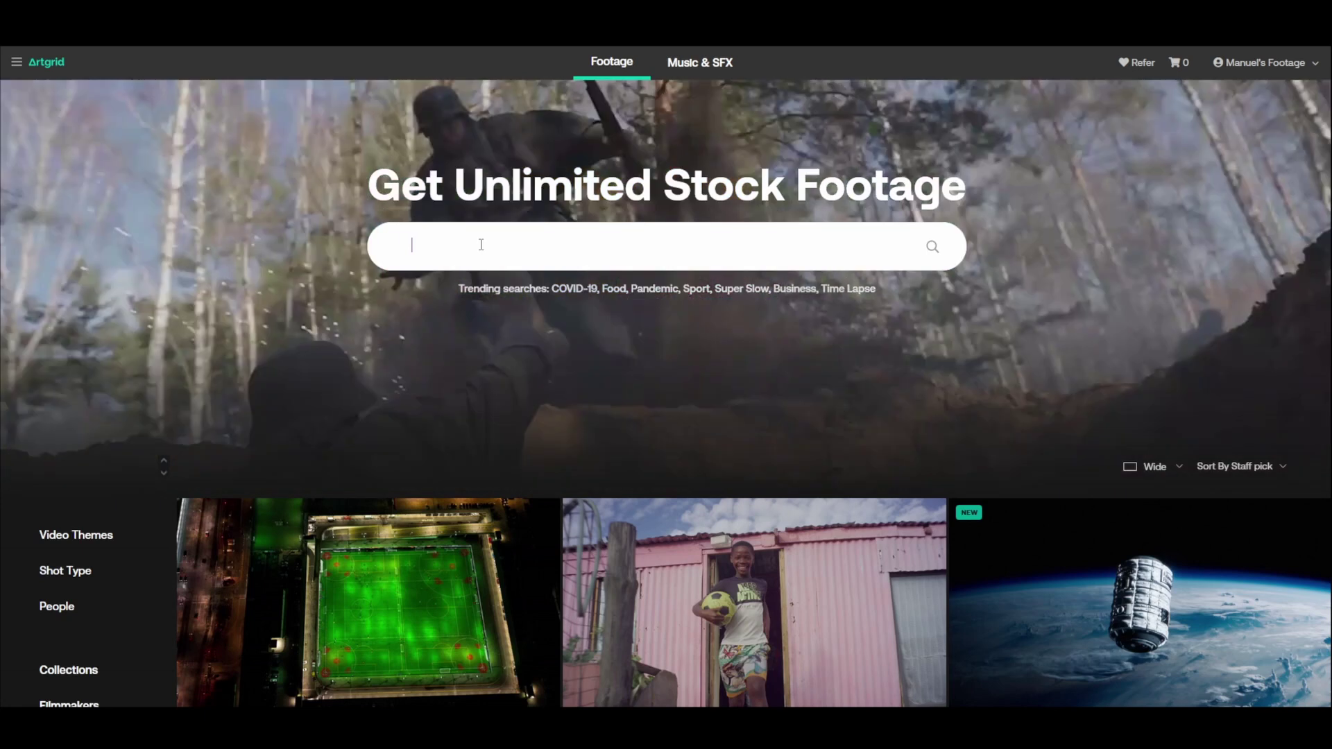
{"action": "type", "text": "sky"}
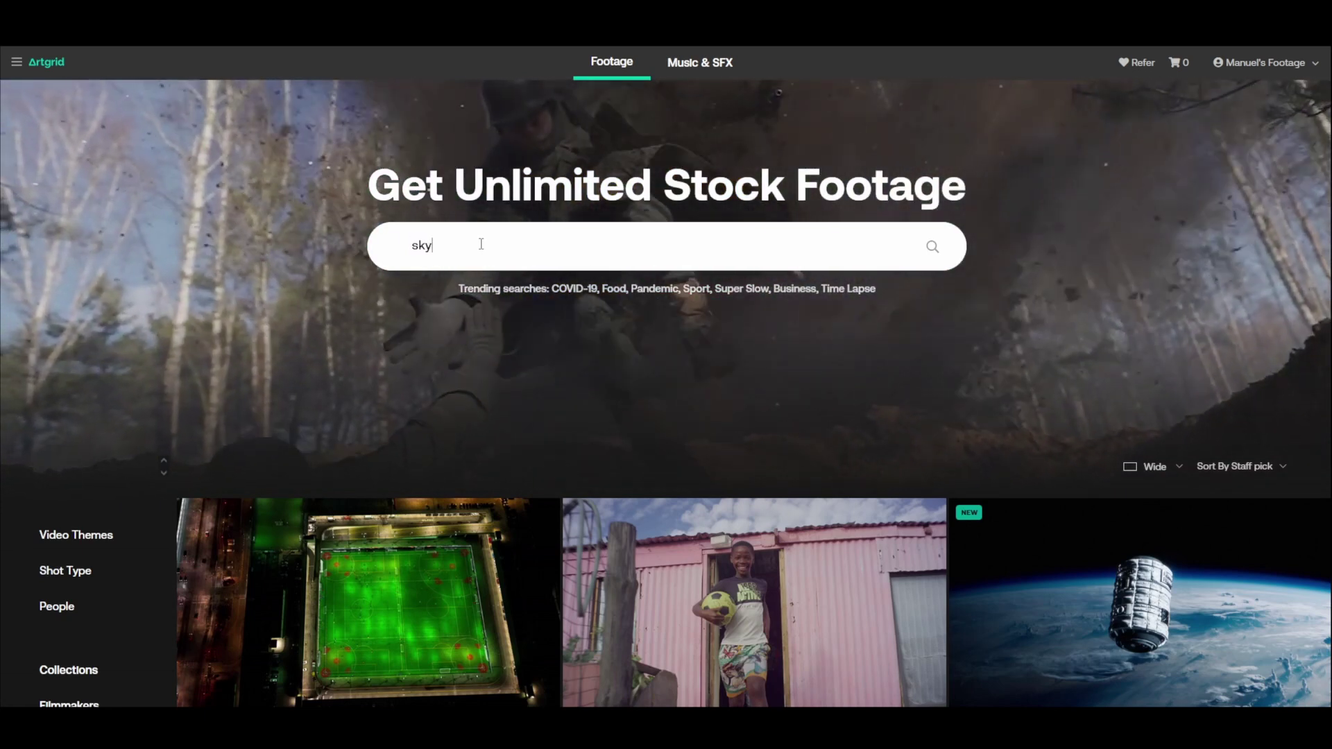
{"action": "key", "text": "Return"}
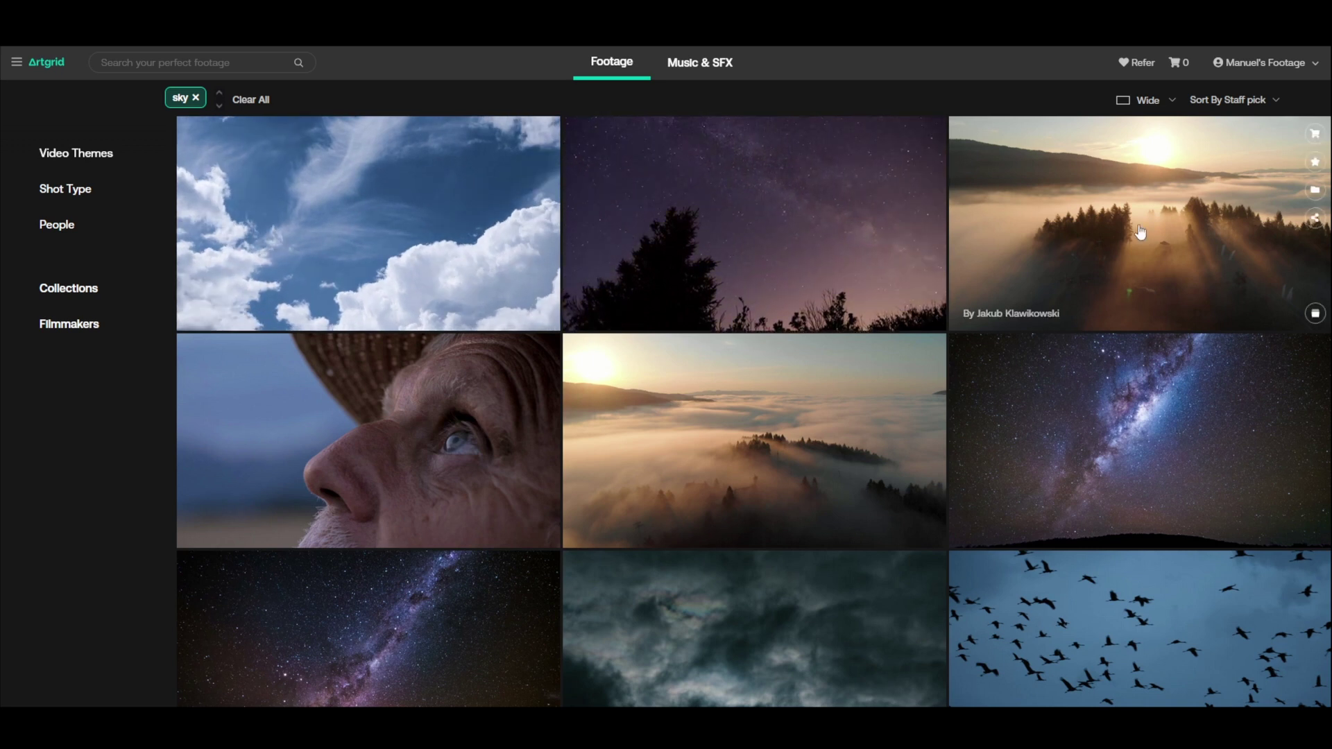
Scroll through the grid of sky footage results
{"action": "scroll", "coordinate": [1140, 231], "scroll_direction": "down", "scroll_amount": 4}
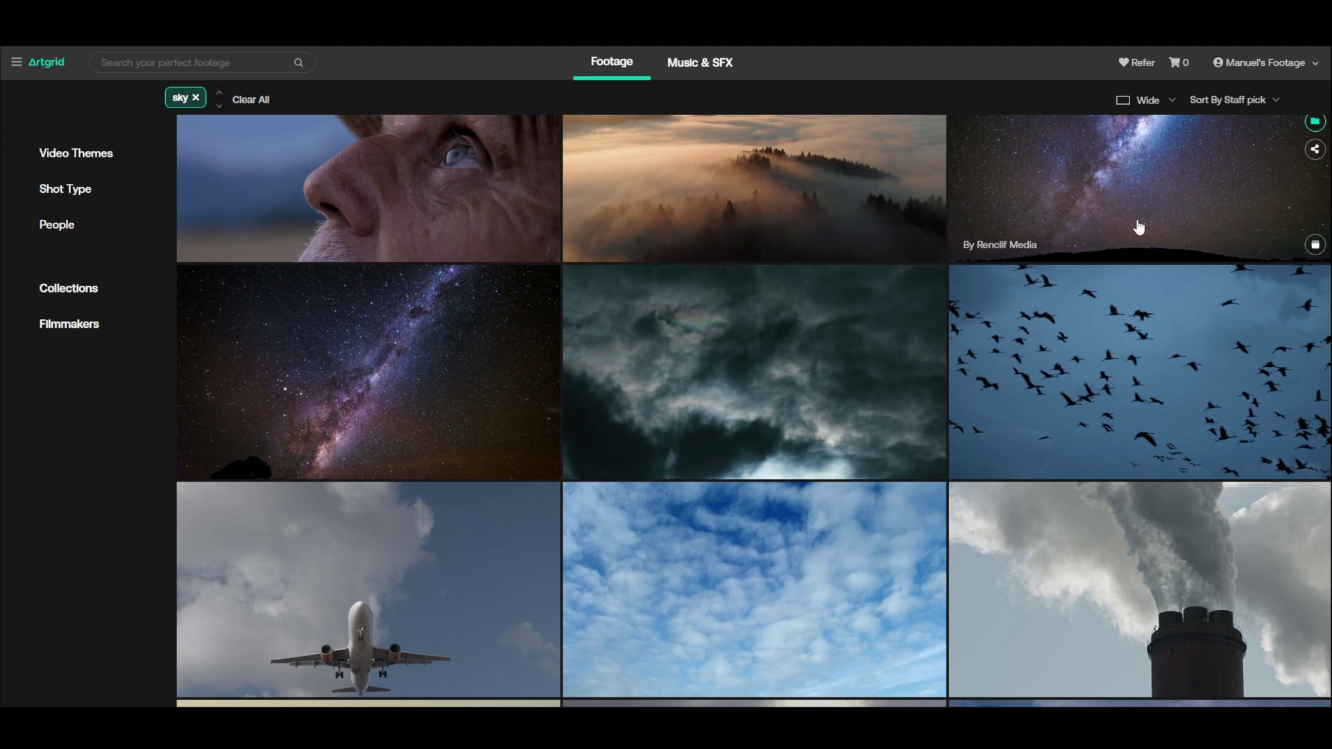
{"action": "scroll", "coordinate": [1136, 226], "scroll_direction": "down", "scroll_amount": 1}
{"action": "scroll", "coordinate": [1137, 227], "scroll_direction": "down", "scroll_amount": 2}
{"action": "scroll", "coordinate": [1135, 225], "scroll_direction": "down", "scroll_amount": 1}
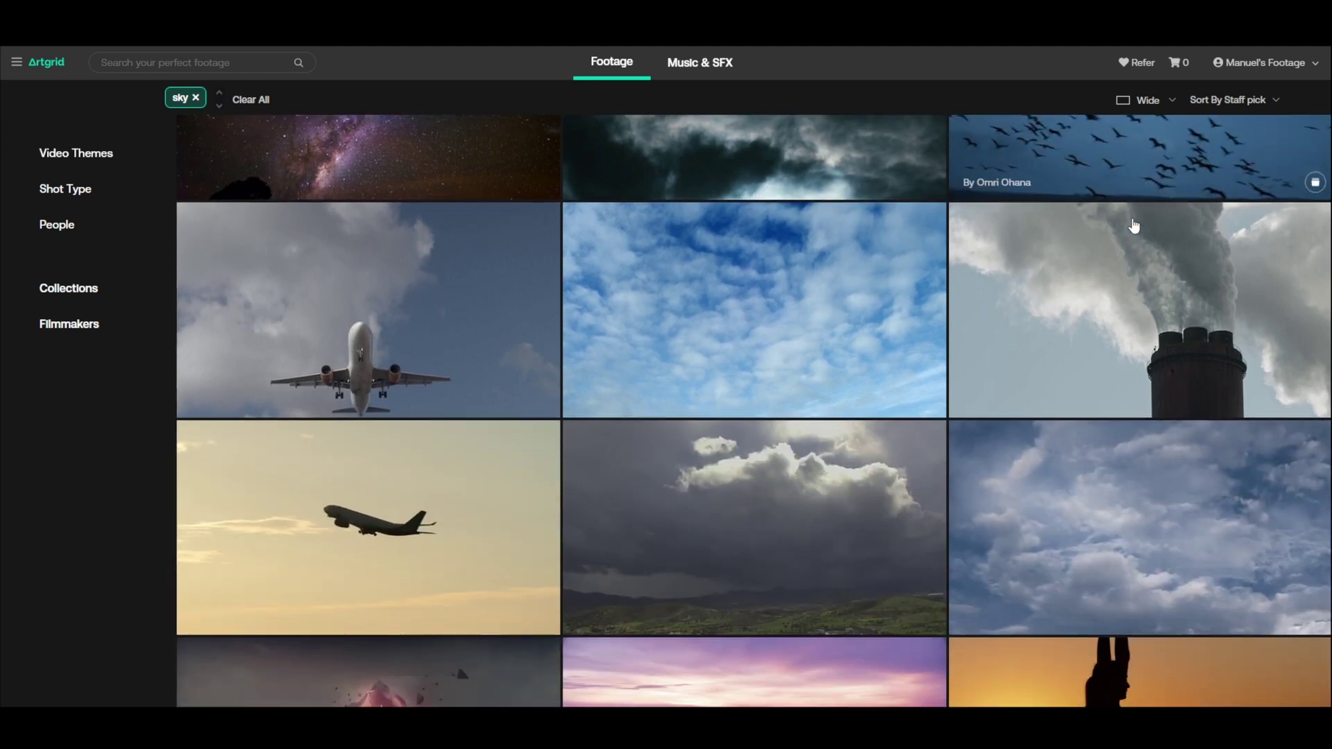
{"action": "scroll", "coordinate": [1129, 223], "scroll_direction": "down", "scroll_amount": 3}
{"action": "scroll", "coordinate": [1127, 222], "scroll_direction": "down", "scroll_amount": 3}
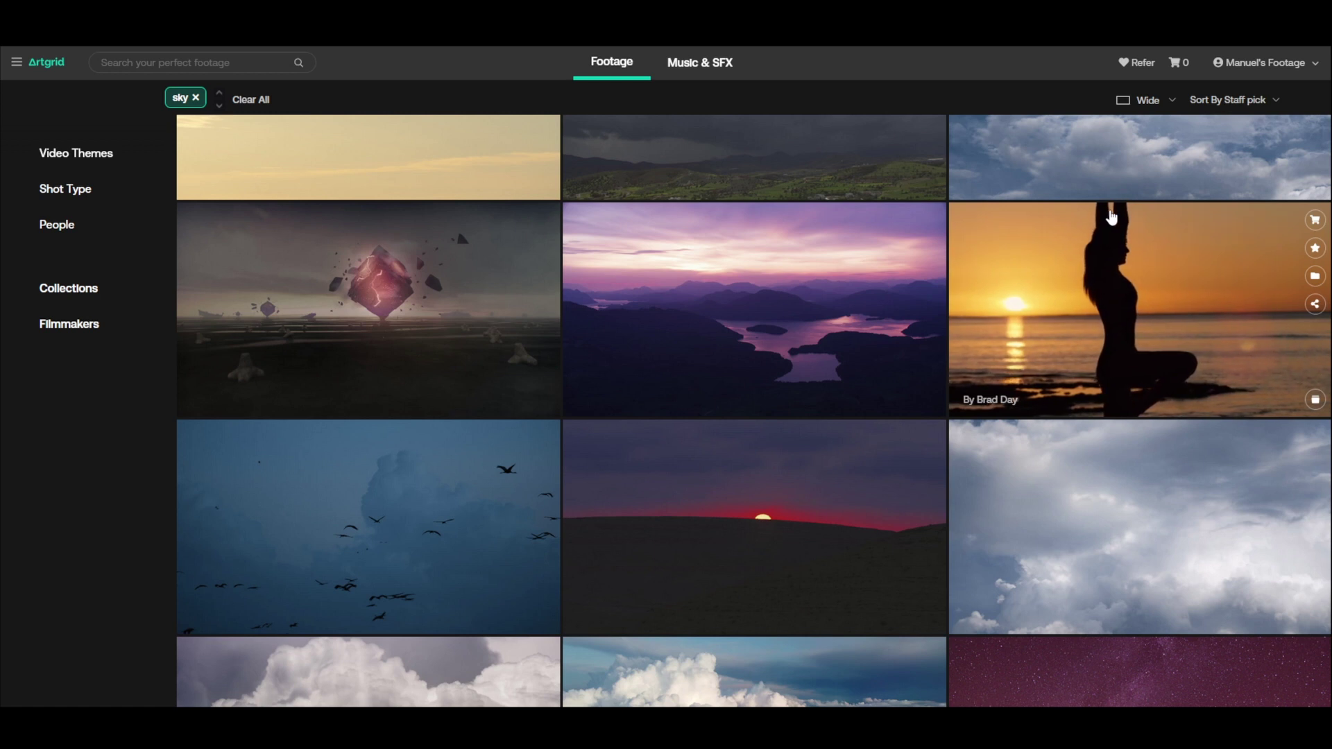
{"action": "scroll", "coordinate": [1113, 217], "scroll_direction": "down", "scroll_amount": 4}
{"action": "scroll", "coordinate": [798, 415], "scroll_direction": "down", "scroll_amount": 4}
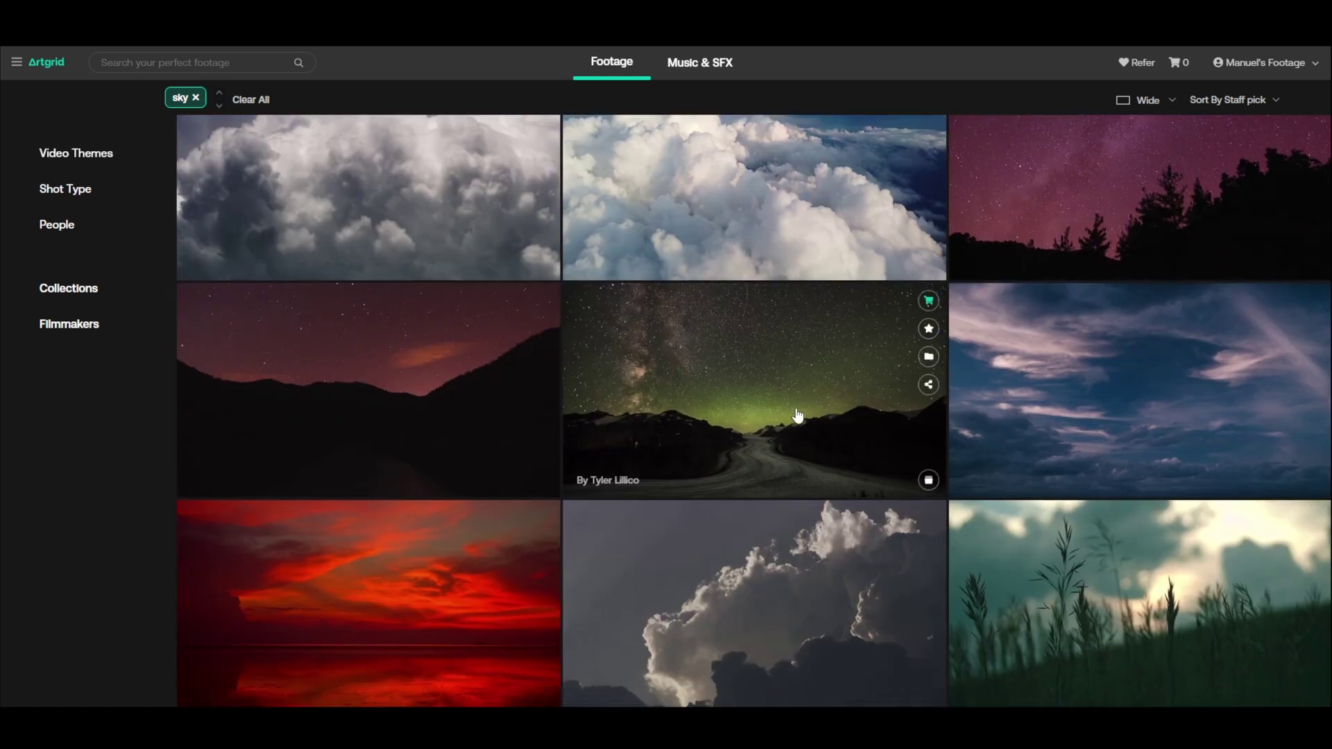
{"action": "scroll", "coordinate": [798, 415], "scroll_direction": "down", "scroll_amount": 4}
{"action": "scroll", "coordinate": [798, 415], "scroll_direction": "down", "scroll_amount": 4}
{"action": "scroll", "coordinate": [798, 415], "scroll_direction": "down", "scroll_amount": 2}
{"action": "scroll", "coordinate": [798, 415], "scroll_direction": "down", "scroll_amount": 3}
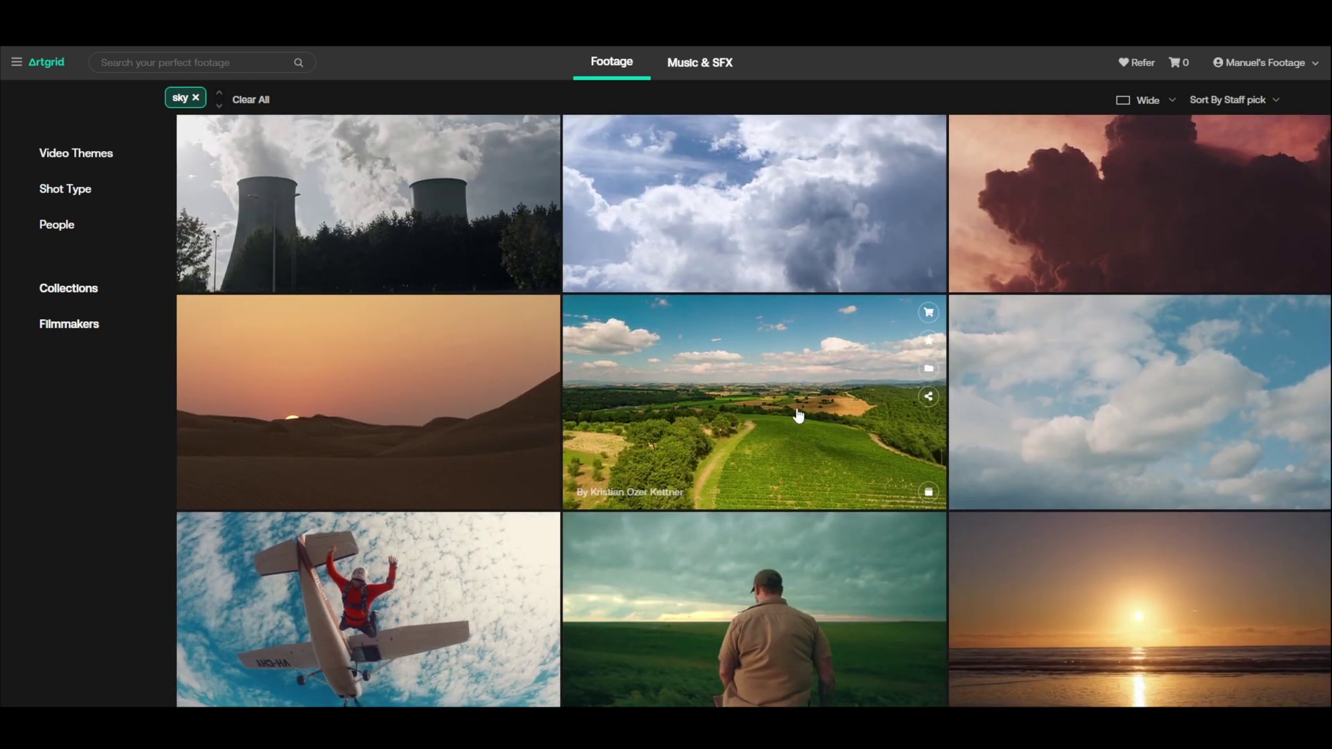
{"action": "scroll", "coordinate": [798, 415], "scroll_direction": "down", "scroll_amount": 3}
{"action": "scroll", "coordinate": [798, 415], "scroll_direction": "down", "scroll_amount": 2}
{"action": "scroll", "coordinate": [798, 415], "scroll_direction": "down", "scroll_amount": 2}
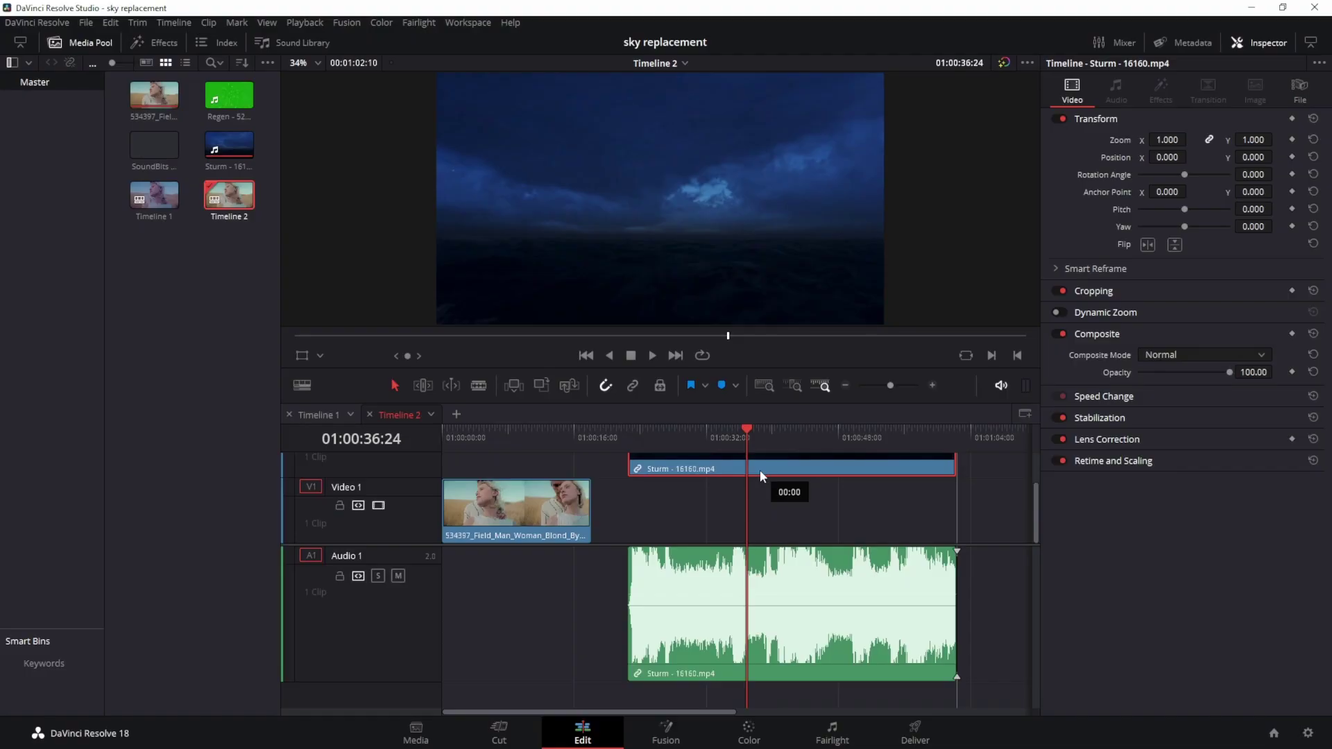
Move the Sturm sky clip to the timeline start beneath the couple clip and scrub the composite
{"action": "left_click_drag", "start_coordinate": [760, 469], "coordinate": [522, 469]}
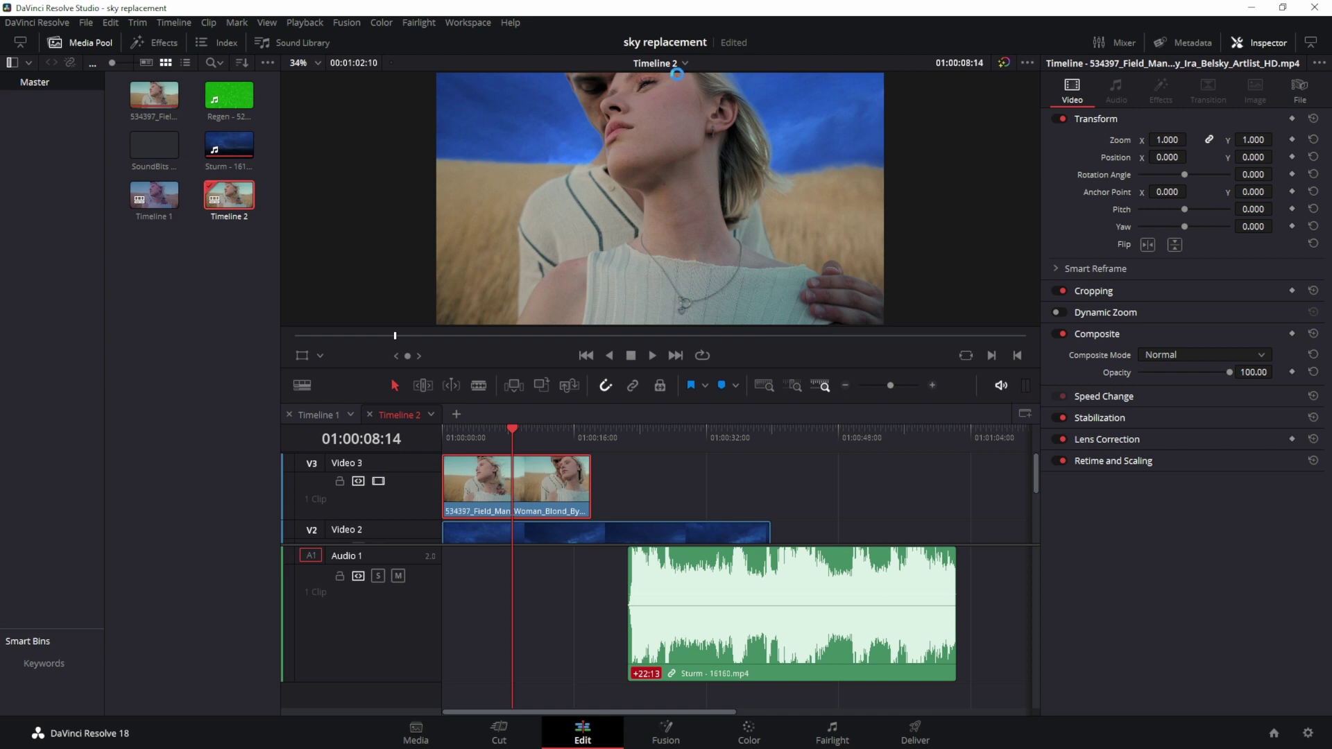
{"action": "left_click_drag", "start_coordinate": [511, 431], "coordinate": [545, 428]}
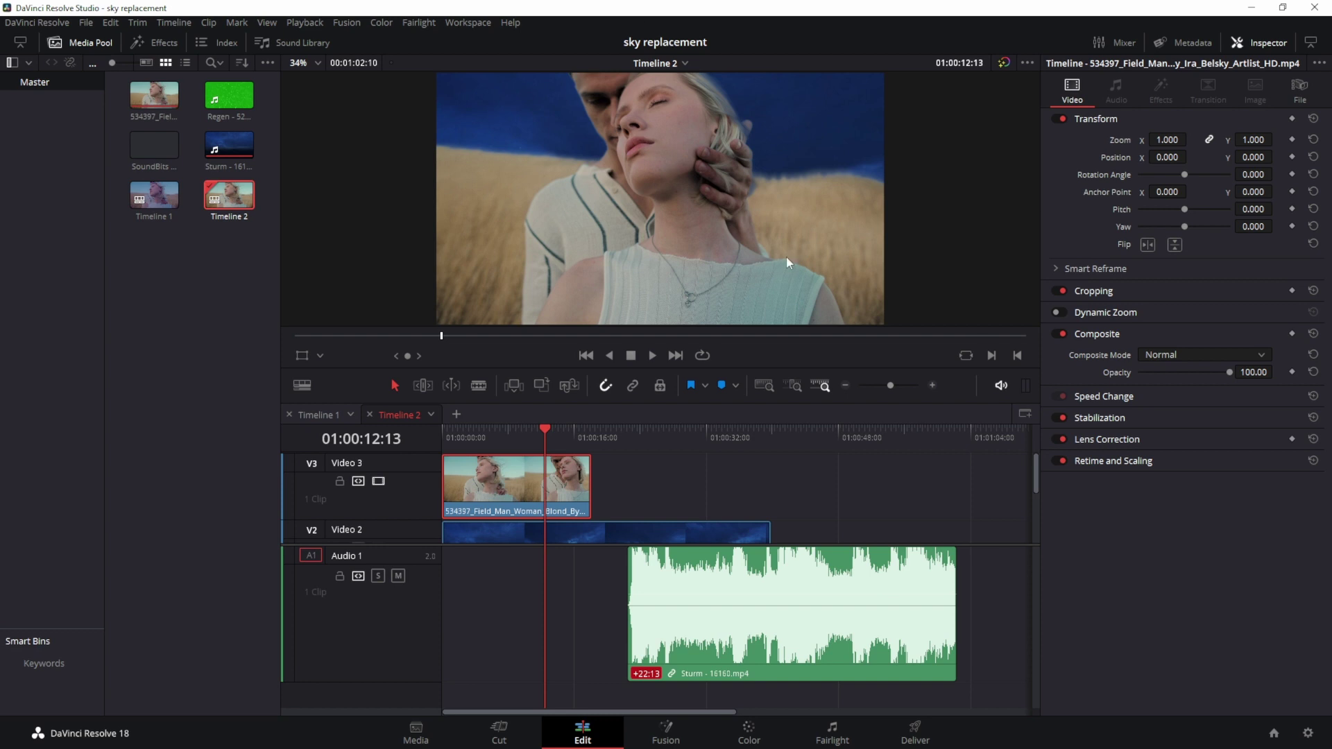
{"action": "left_click", "coordinate": [756, 729]}
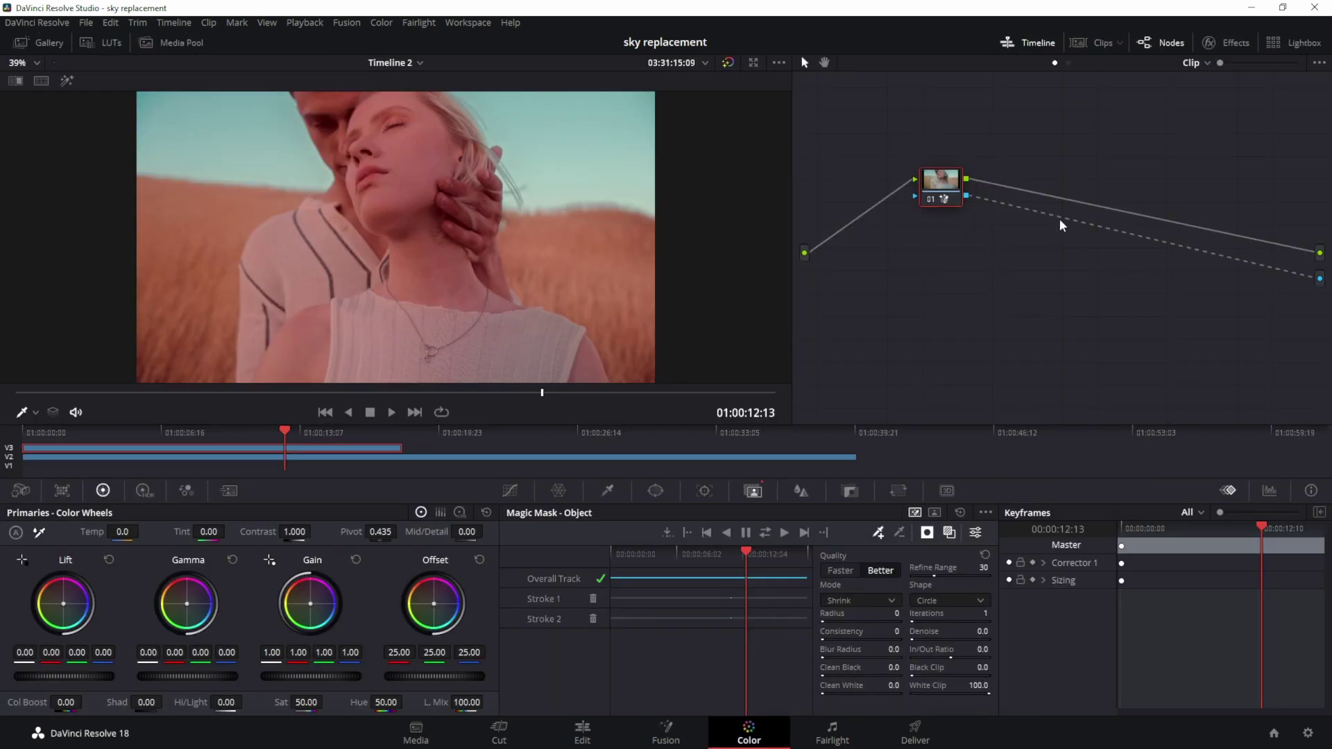
Filter the effects library by 'sky' to reveal Sky Replacement under Resolve FX Stylize
{"action": "left_click", "coordinate": [1213, 43]}
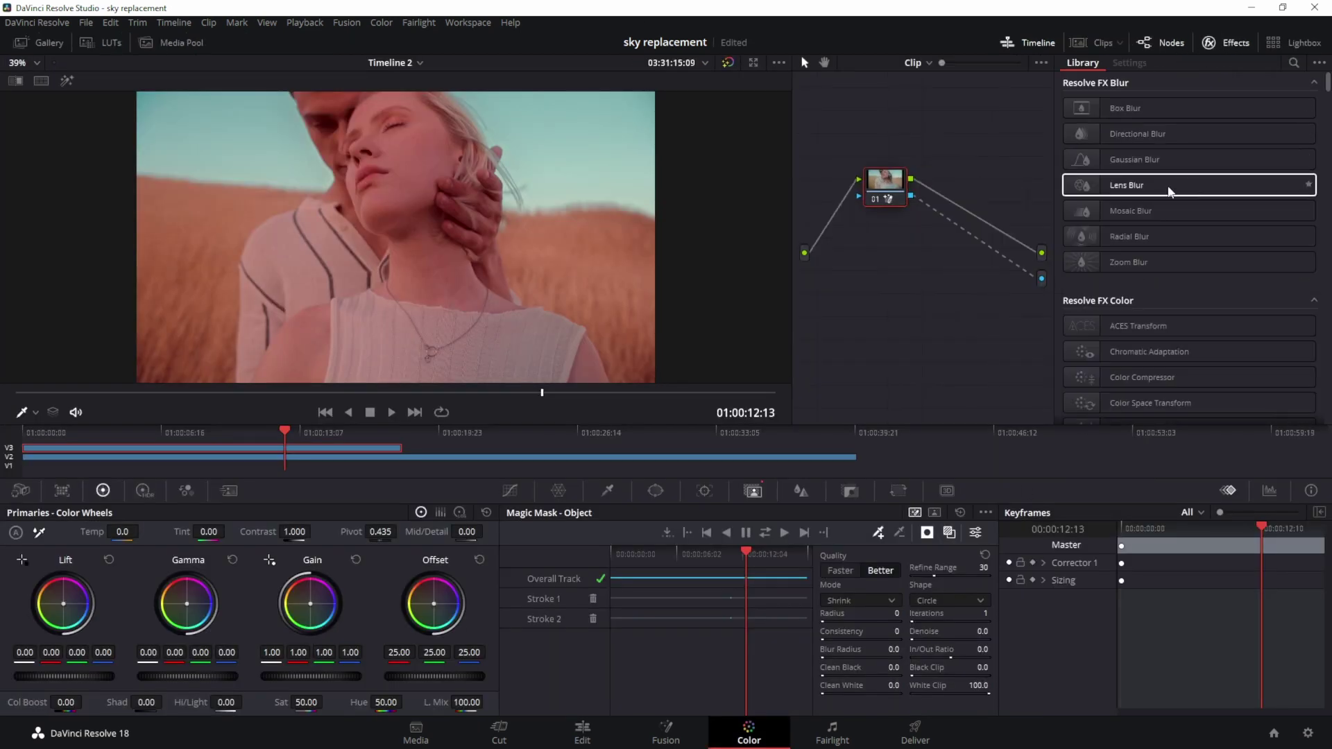
{"action": "left_click", "coordinate": [1292, 63]}
{"action": "type", "text": "sky"}
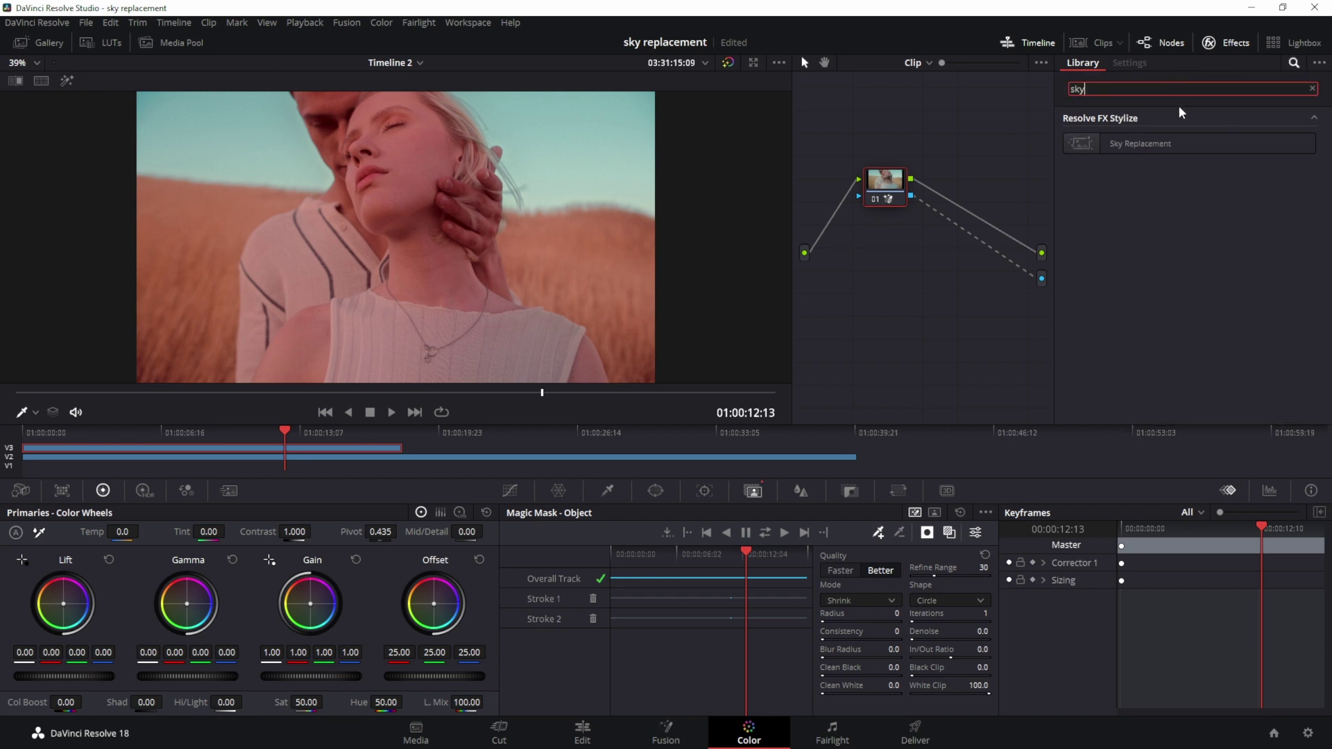